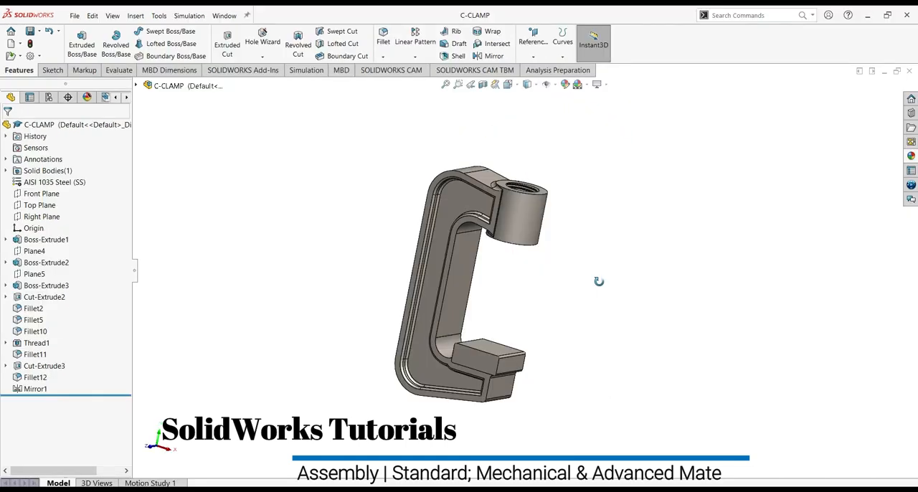
pyautogui.moveTo(655, 279); pyautogui.dragTo(632, 312, button='middle')
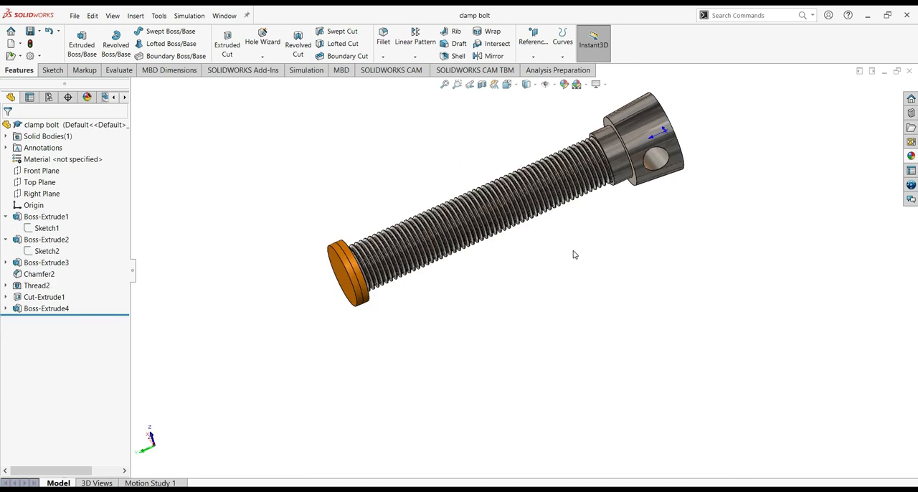
pyautogui.moveTo(573, 254); pyautogui.dragTo(580, 213, button='middle')
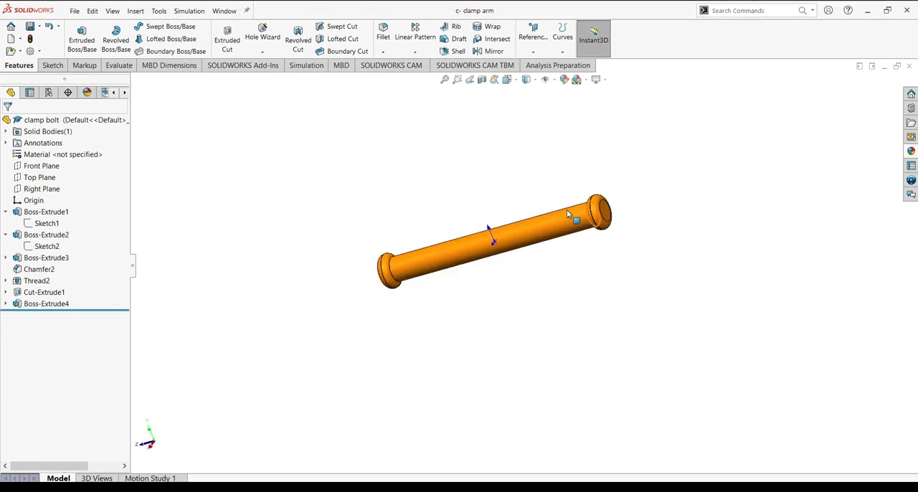
pyautogui.moveTo(584, 272); pyautogui.dragTo(623, 150, button='middle')
pyautogui.click(606, 80)
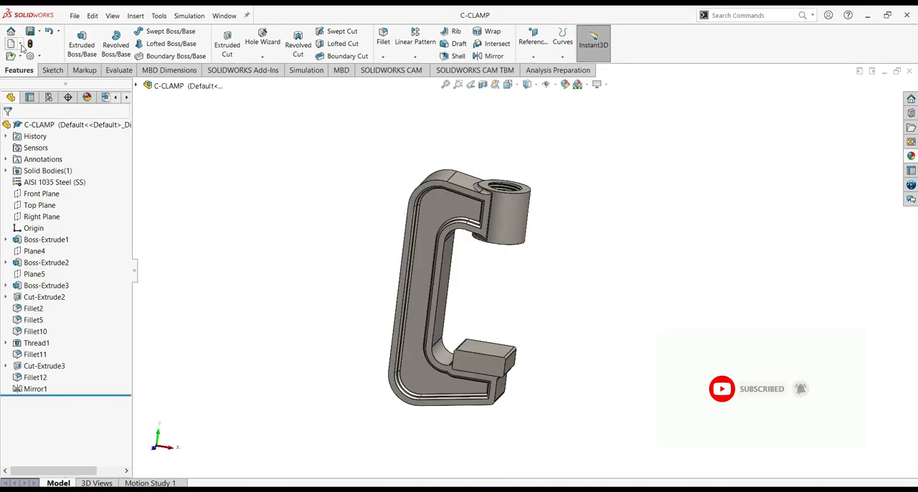
# Create a new assembly from the C-CLAMP part, continuing with a blank template
pyautogui.click(21, 45)
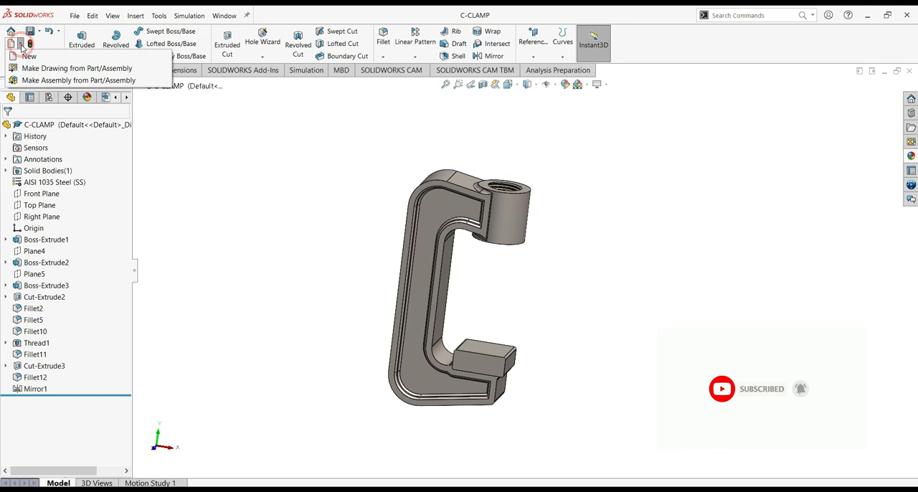
pyautogui.click(34, 80)
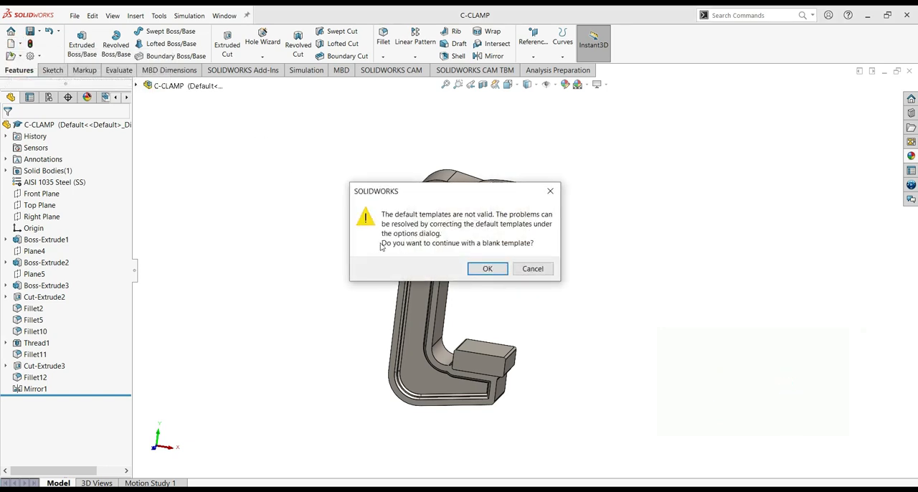
pyautogui.click(477, 269)
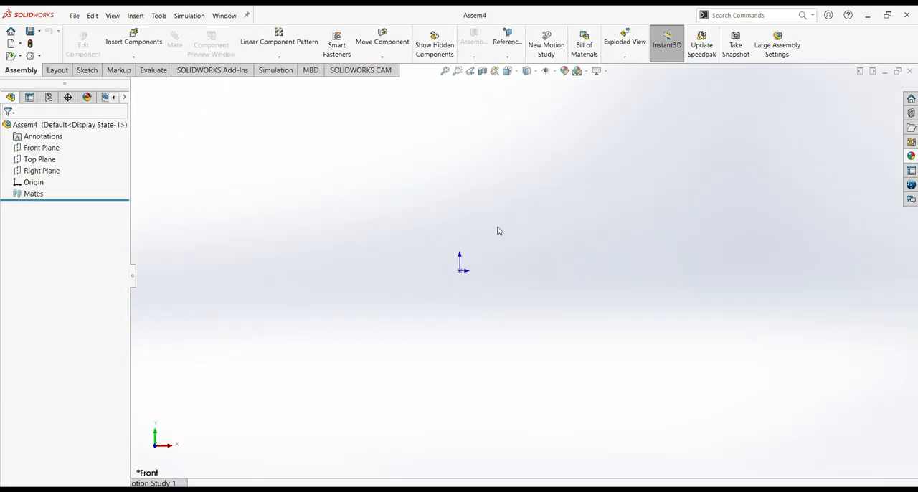
# Change the assembly's scene to a plain white background
pyautogui.click(586, 72)
pyautogui.click(603, 96)
pyautogui.click(606, 72)
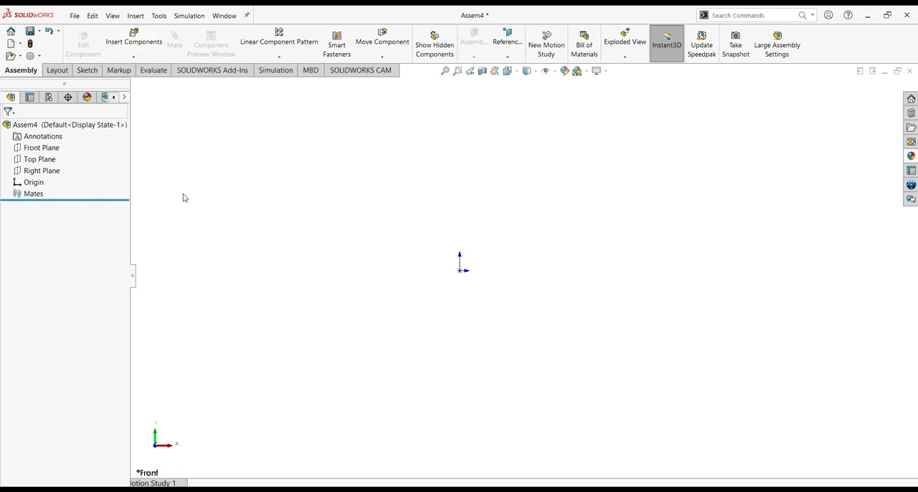
# Insert the C-CLAMP part at the assembly origin, with graphics preview and the rotate context toolbar enabled
pyautogui.click(129, 43)
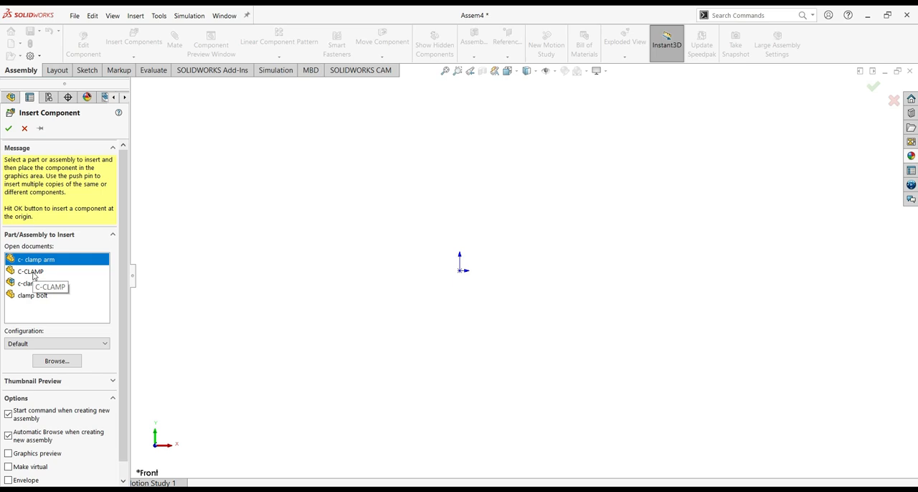
pyautogui.click(33, 273)
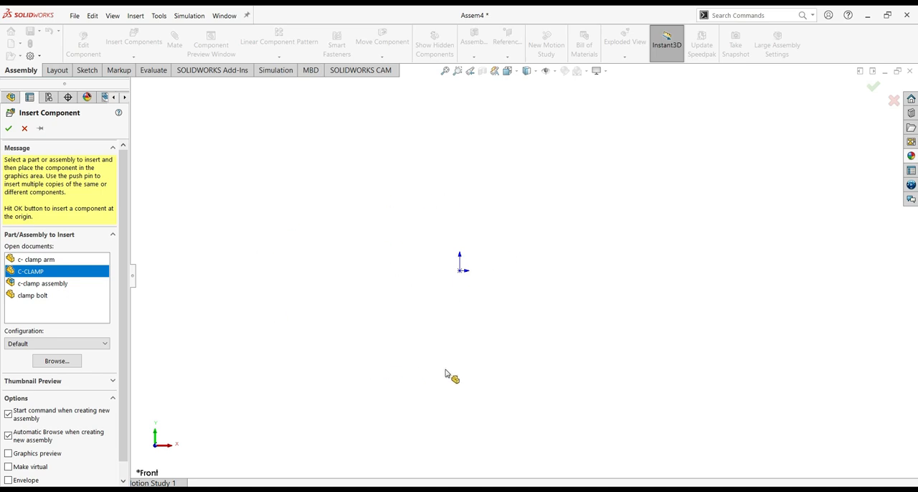
pyautogui.scroll(-1, 114, 287)
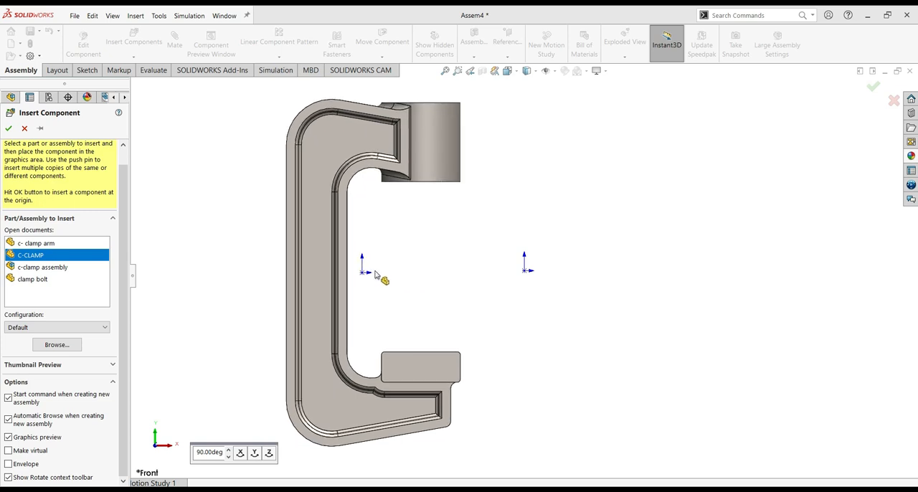
pyautogui.click(9, 129)
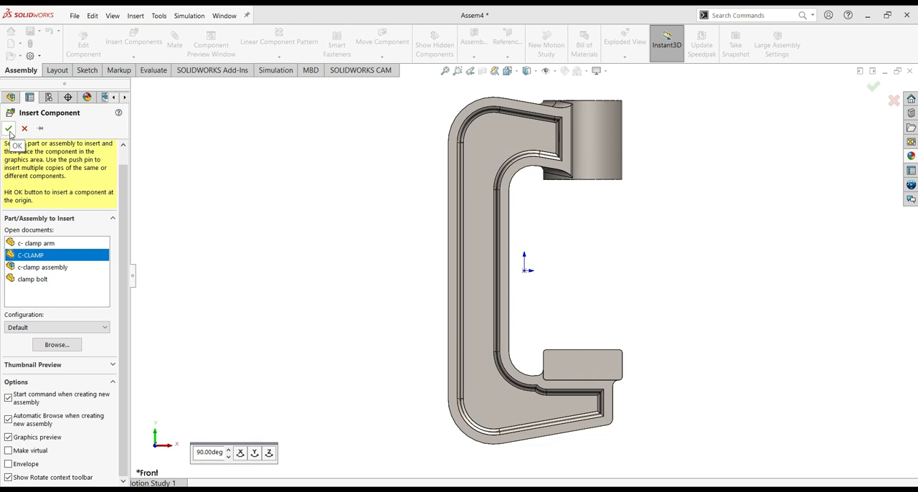
pyautogui.click(9, 129)
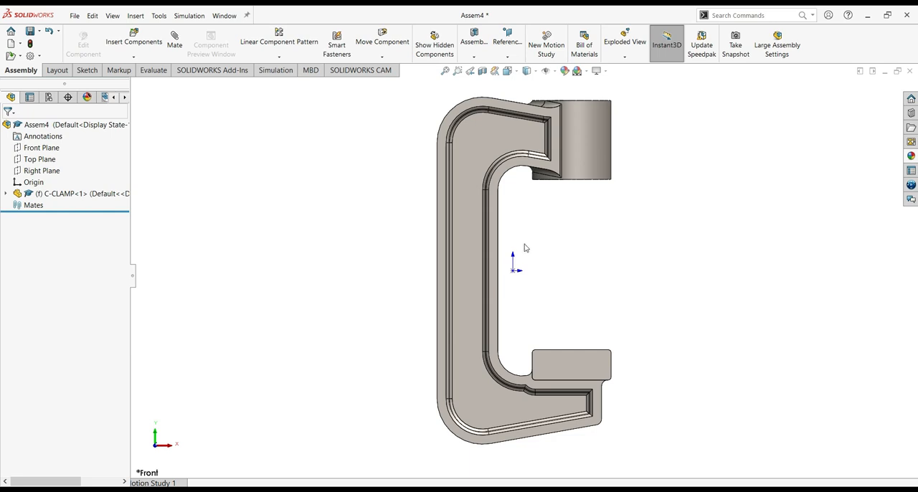
# Insert the clamp bolt and c- clamp arm parts beside the C-CLAMP, and rotate both loose parts to a tilted orientation
pyautogui.press('f')
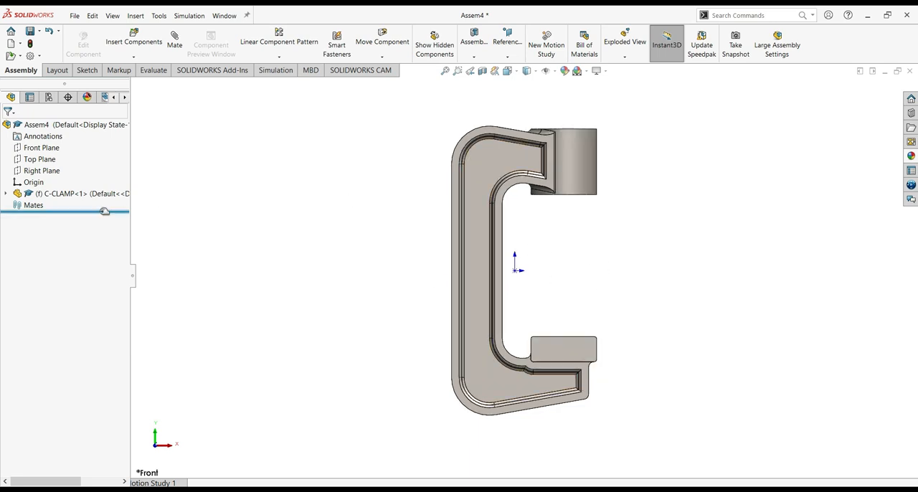
pyautogui.click(134, 41)
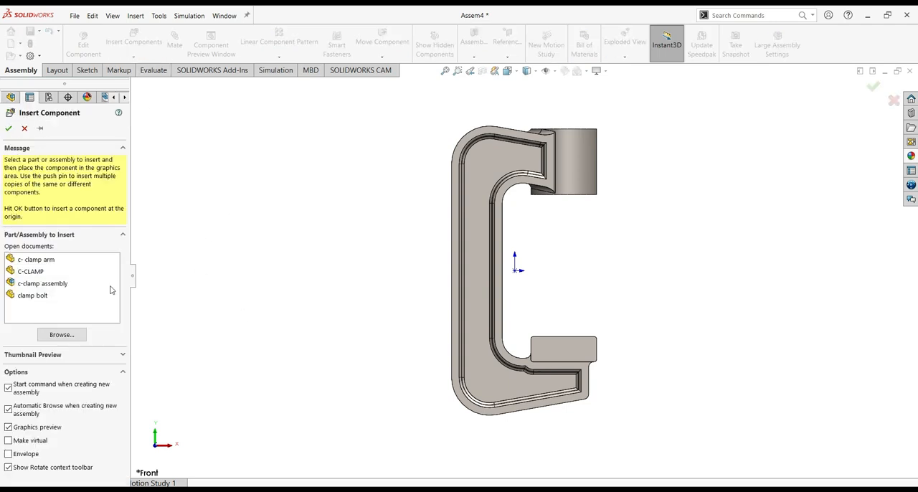
pyautogui.click(33, 296)
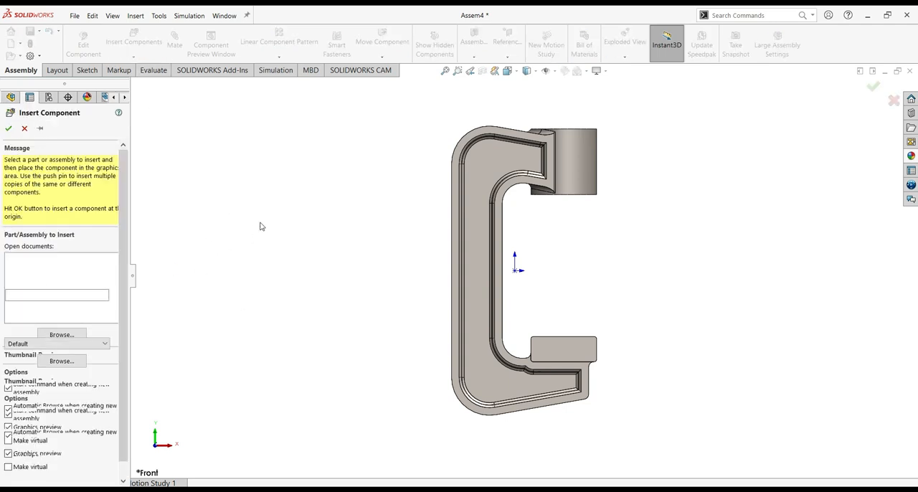
pyautogui.click(323, 264)
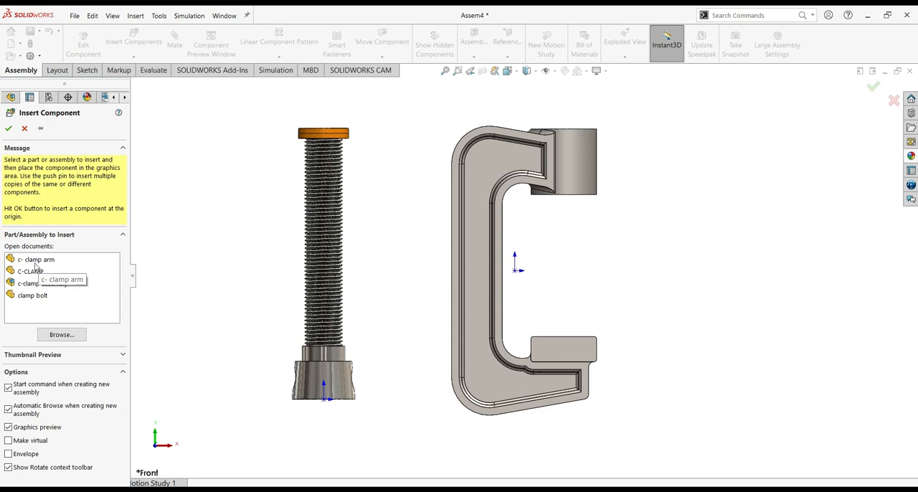
pyautogui.click(35, 260)
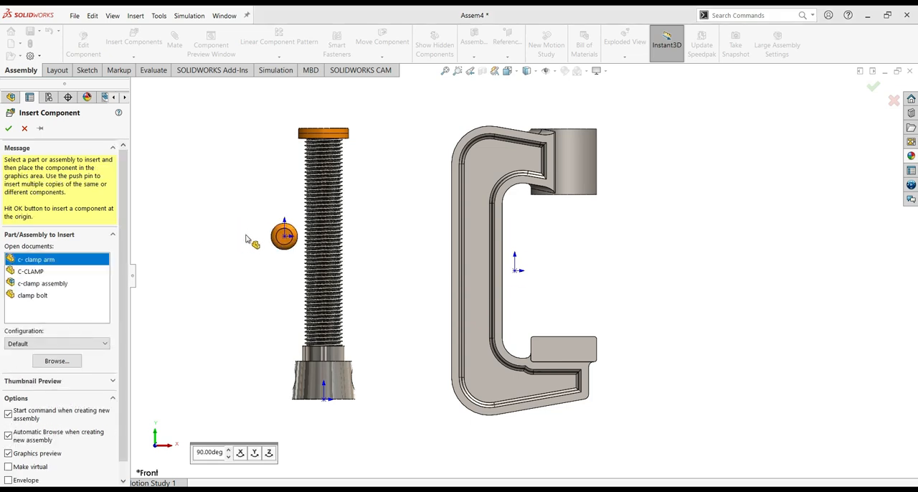
pyautogui.click(282, 277)
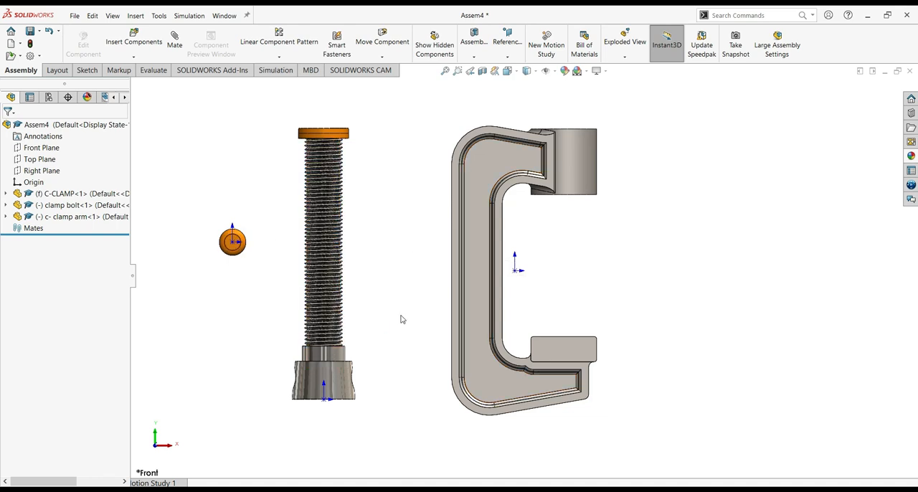
pyautogui.moveTo(333, 269); pyautogui.dragTo(184, 294, button='right')
pyautogui.press('Escape')
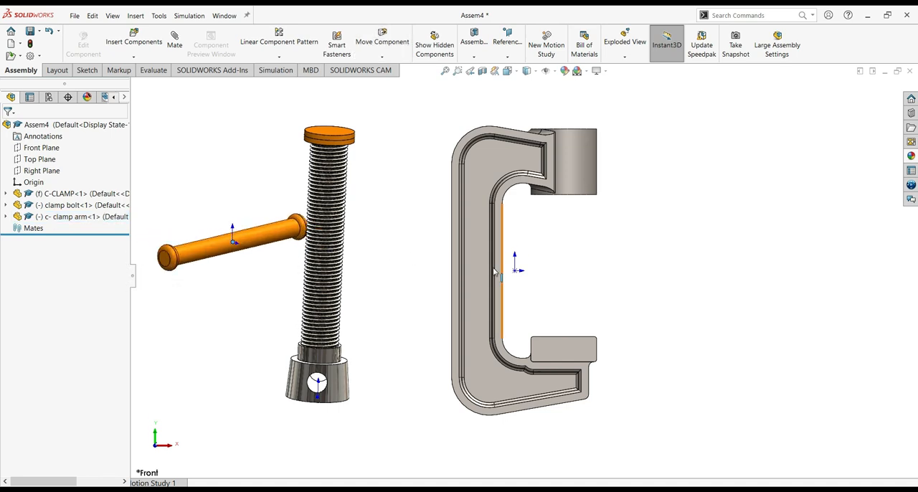
# Examine the fix and float options available for the clamp bolt and the C-CLAMP component
pyautogui.click(508, 301)
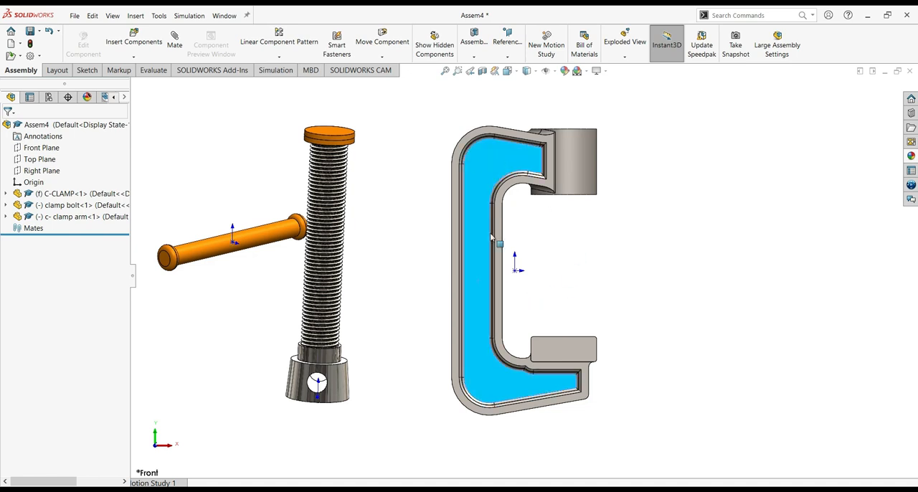
pyautogui.click(327, 291)
pyautogui.rightClick(327, 292)
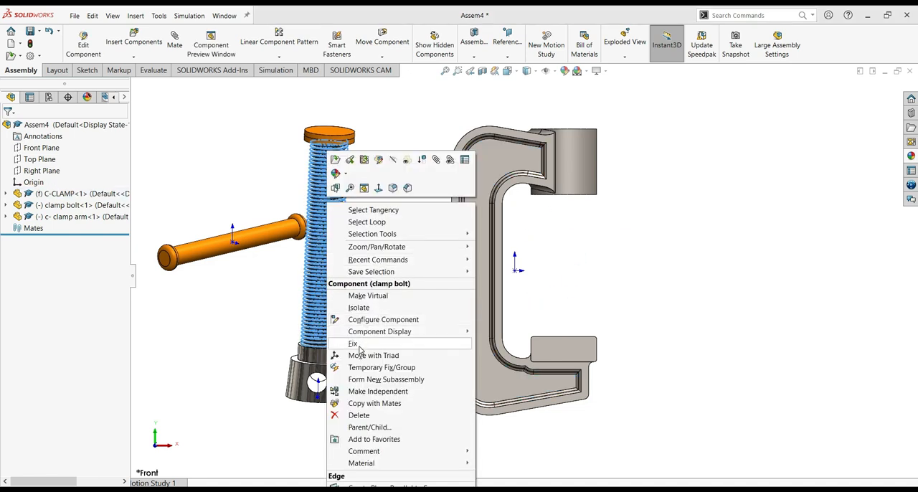
pyautogui.click(266, 321)
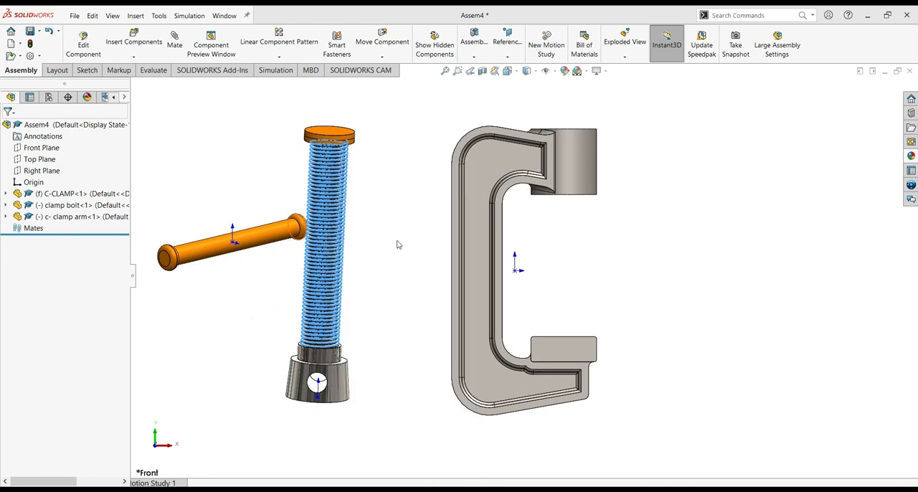
pyautogui.click(481, 260)
pyautogui.rightClick(482, 262)
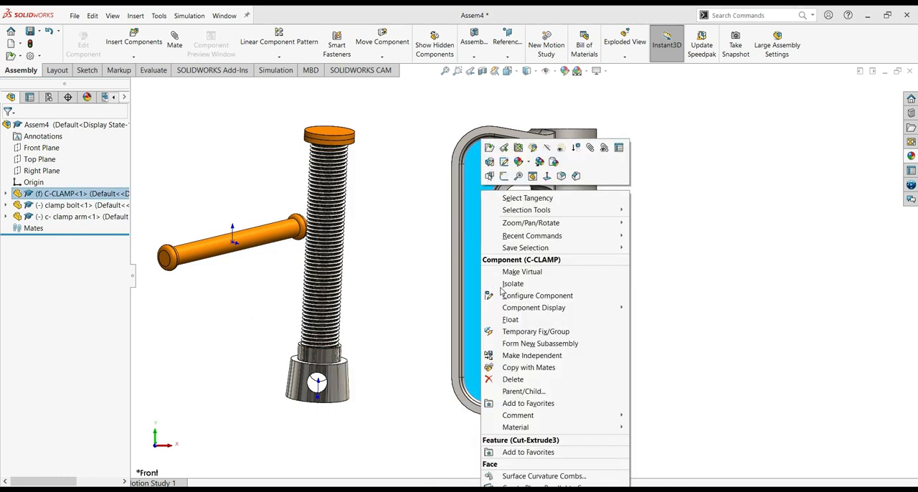
pyautogui.click(693, 292)
pyautogui.click(384, 299)
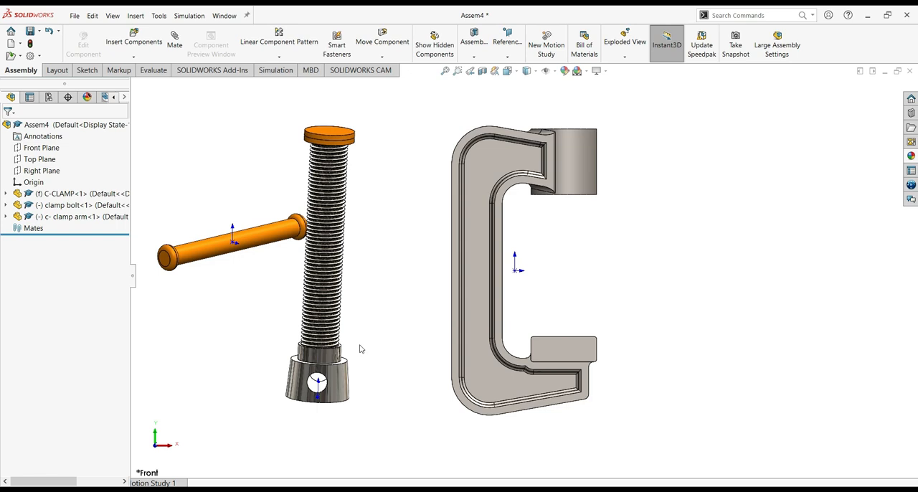
# Rotate the clamp bolt with the move triad so that its head with the cross hole points upward
pyautogui.click(339, 378)
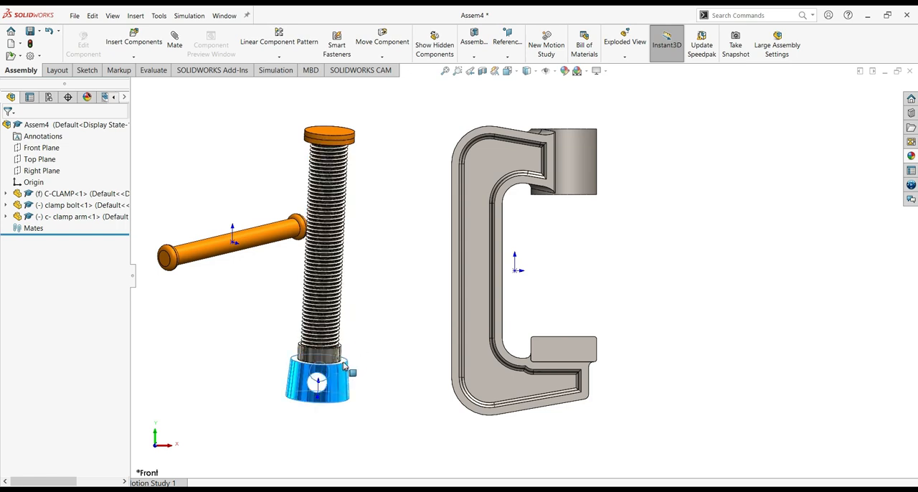
pyautogui.rightClick(340, 367)
pyautogui.click(363, 319)
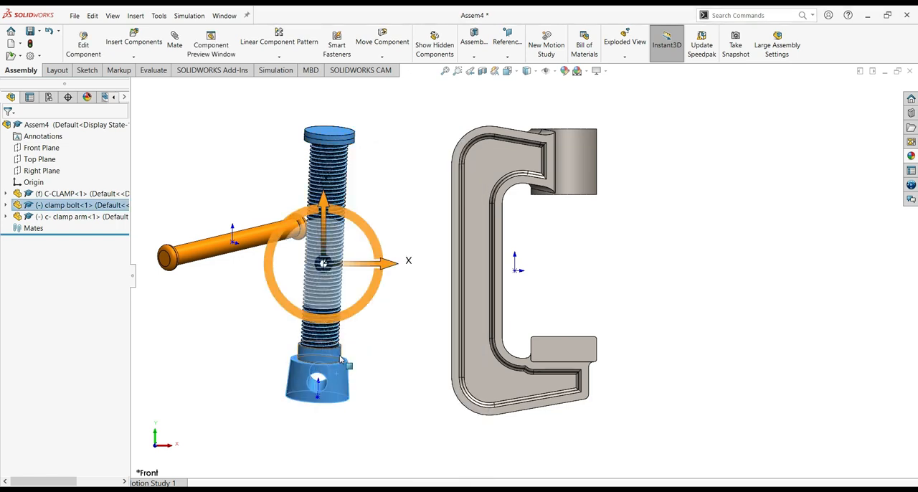
pyautogui.moveTo(376, 248)
pyautogui.mouseDown()
pyautogui.moveTo(385, 236)
pyautogui.moveTo(393, 262)
pyautogui.moveTo(380, 236)
pyautogui.mouseUp()
pyautogui.moveTo(602, 308); pyautogui.dragTo(584, 320, button='middle')
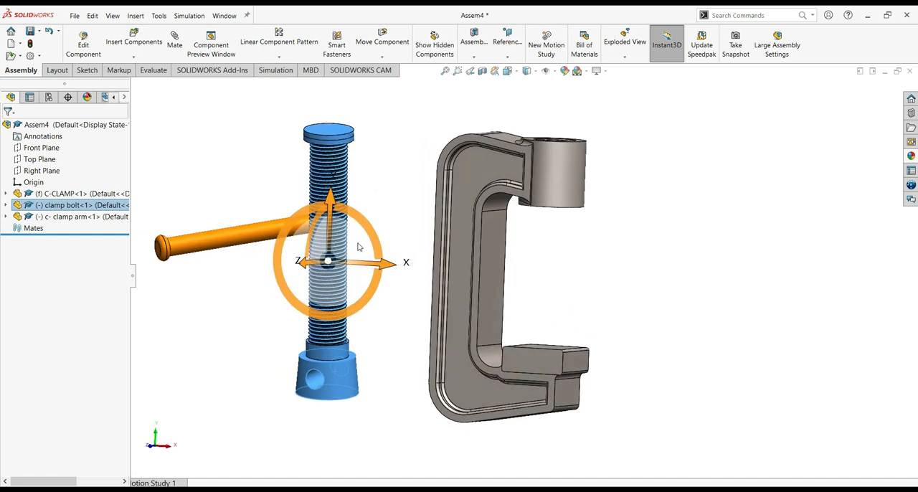
pyautogui.moveTo(318, 207); pyautogui.dragTo(337, 331)
pyautogui.click(594, 305)
pyautogui.scroll(-1, 375, 349)
pyautogui.scroll(3, 373, 349)
pyautogui.moveTo(319, 364); pyautogui.dragTo(348, 369, button='middle')
pyautogui.moveTo(283, 338); pyautogui.dragTo(301, 359, button='middle')
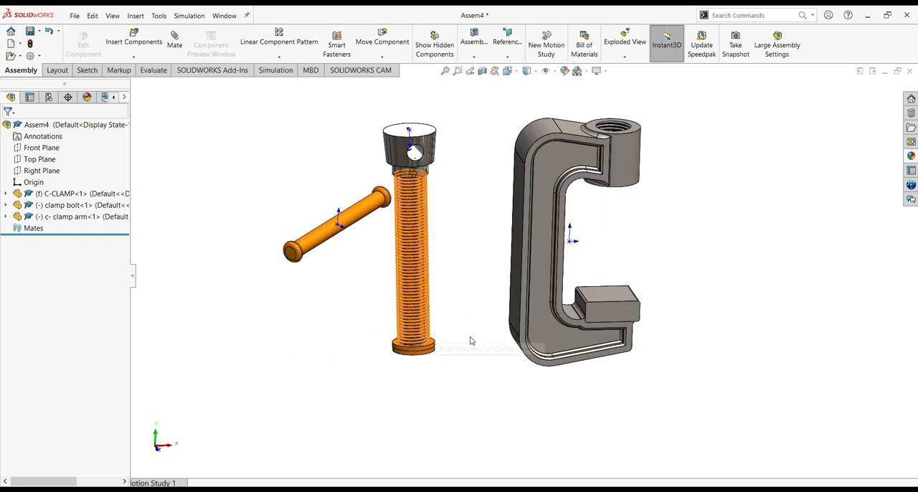
# Hide the origins in the graphics area in preparation for selecting mate faces
pyautogui.moveTo(453, 369); pyautogui.dragTo(405, 358, button='middle')
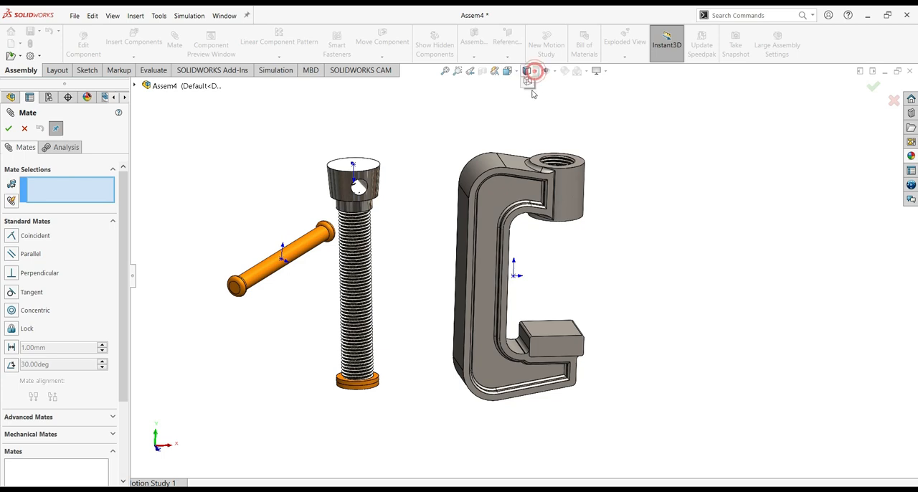
pyautogui.click(554, 71)
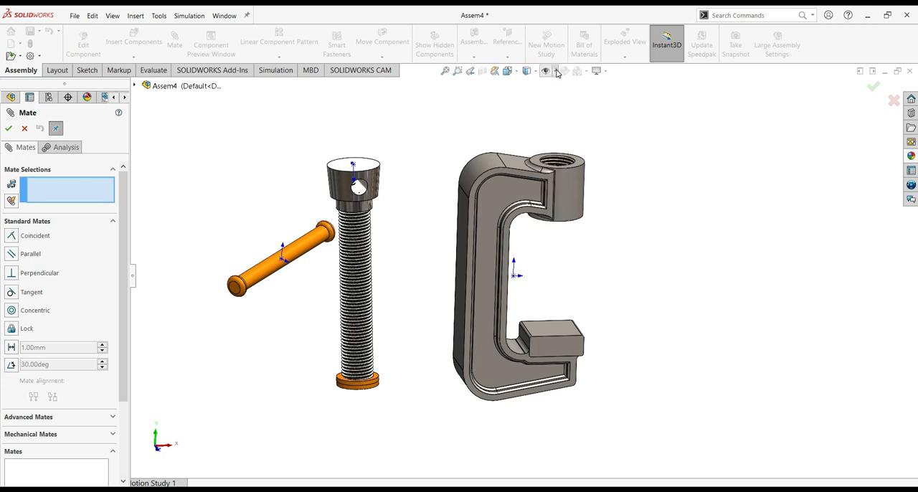
pyautogui.click(557, 71)
pyautogui.click(547, 125)
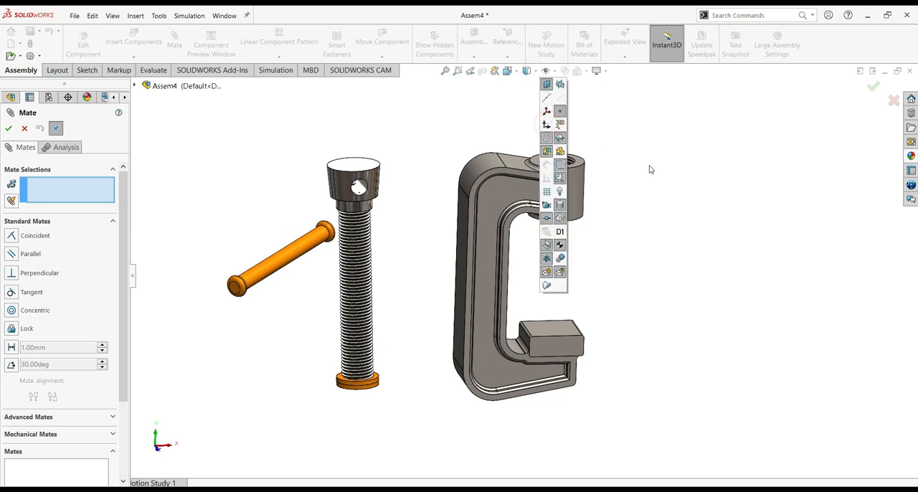
pyautogui.click(322, 117)
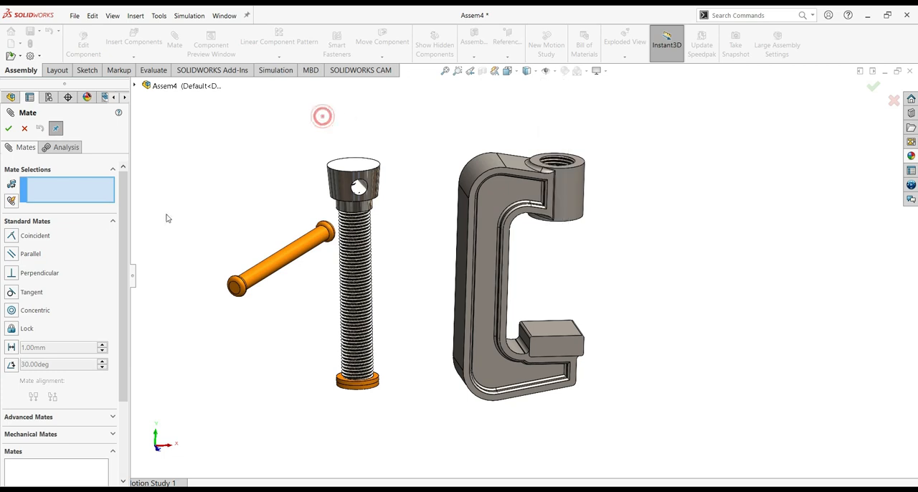
# Add a concentric mate between the clamp arm's cylindrical face and the cross hole in the clamp bolt's head
pyautogui.click(301, 258)
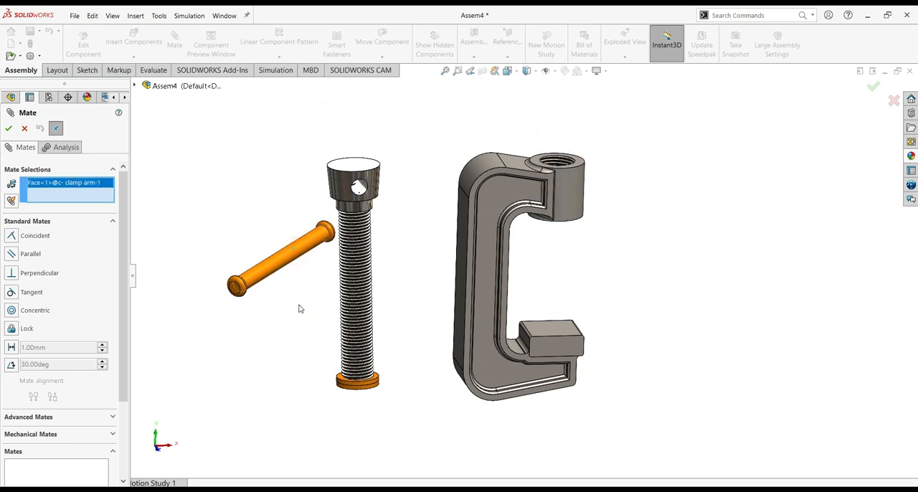
pyautogui.click(360, 187)
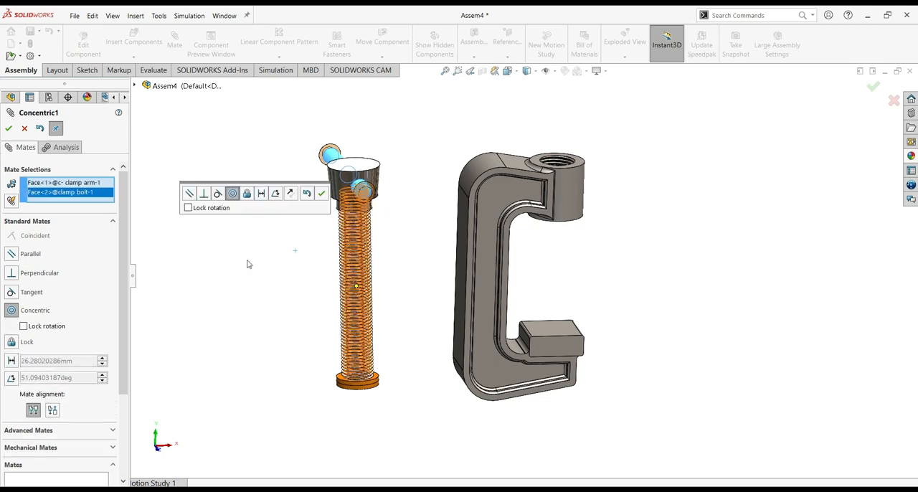
pyautogui.click(321, 195)
pyautogui.moveTo(248, 266); pyautogui.dragTo(289, 296, button='middle')
pyautogui.moveTo(439, 206); pyautogui.dragTo(668, 268)
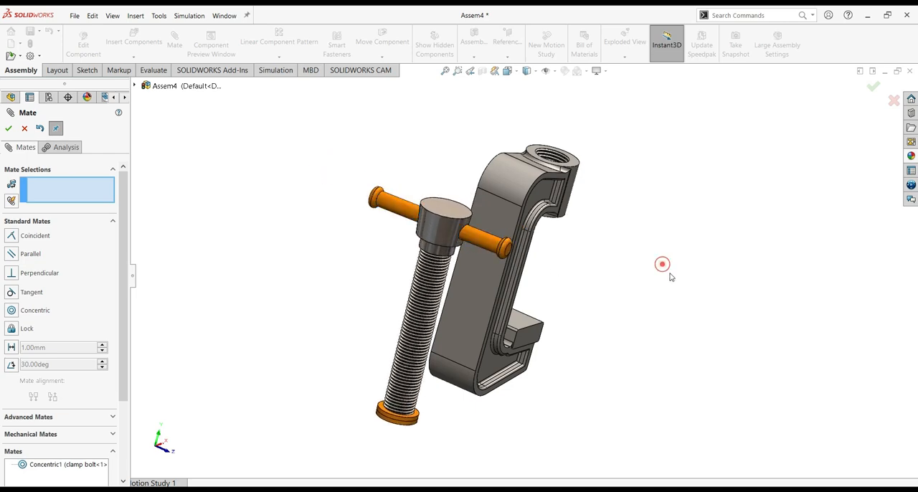
pyautogui.hotkey('ctrl', '1')
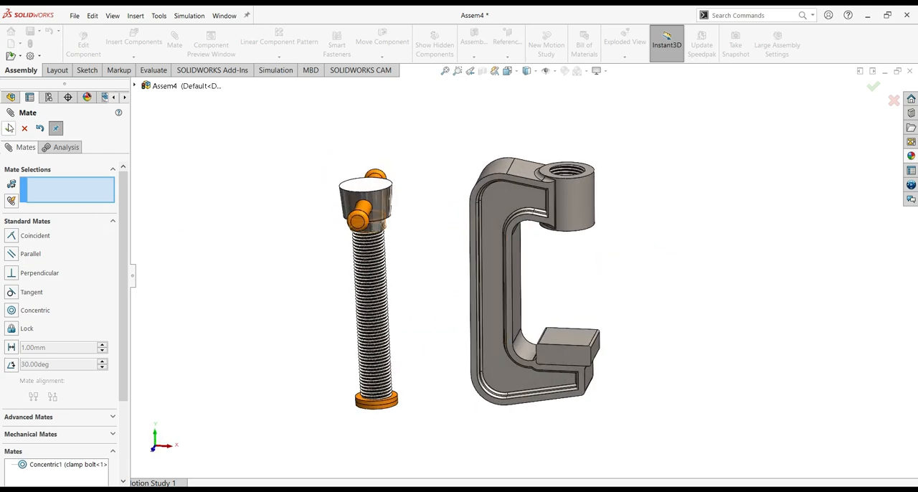
pyautogui.click(9, 128)
pyautogui.press('Escape')
pyautogui.moveTo(307, 259); pyautogui.dragTo(370, 268, button='middle')
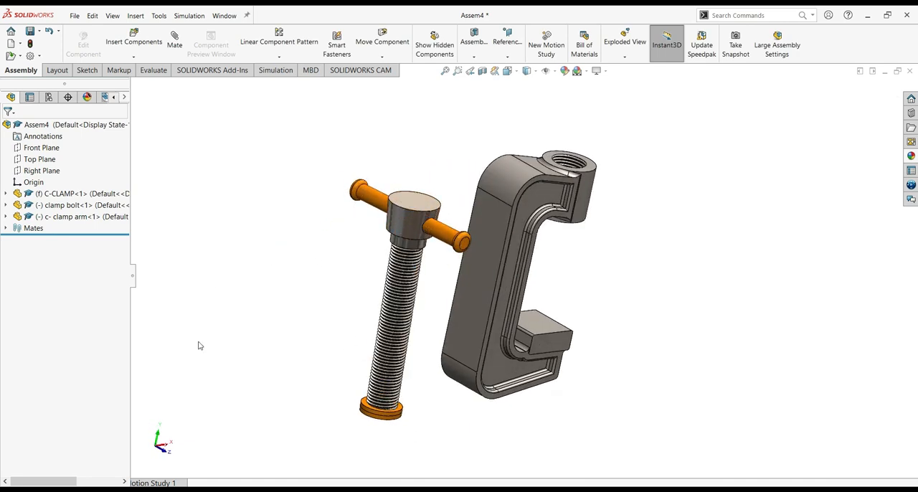
# Start a Symmetric advanced mate and pick one end face of the clamp arm as the first entity
pyautogui.click(175, 42)
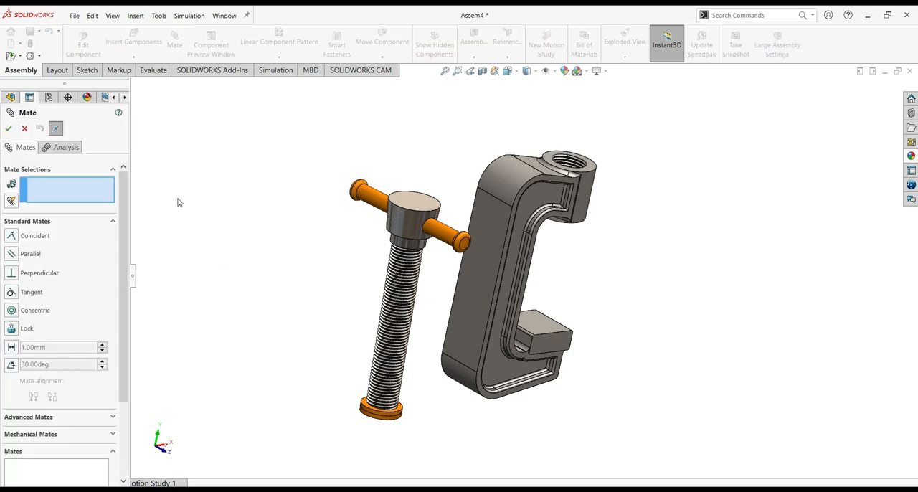
pyautogui.moveTo(123, 250); pyautogui.dragTo(122, 278)
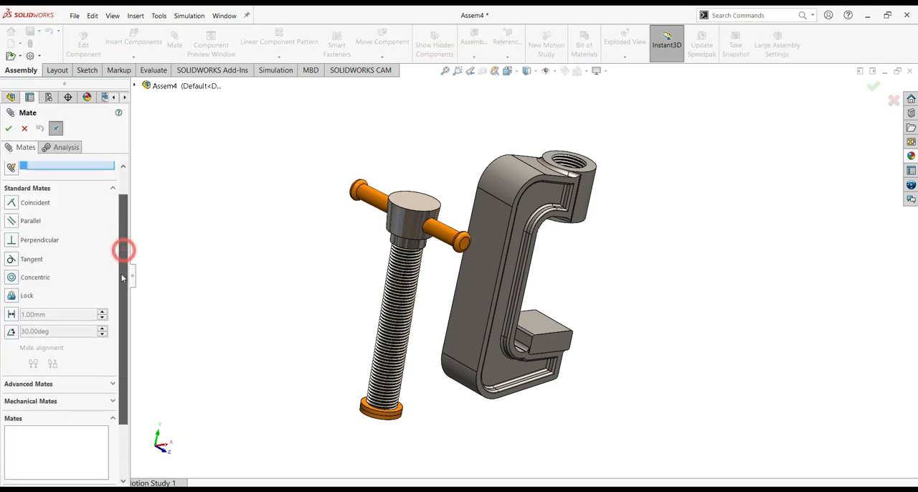
pyautogui.click(57, 384)
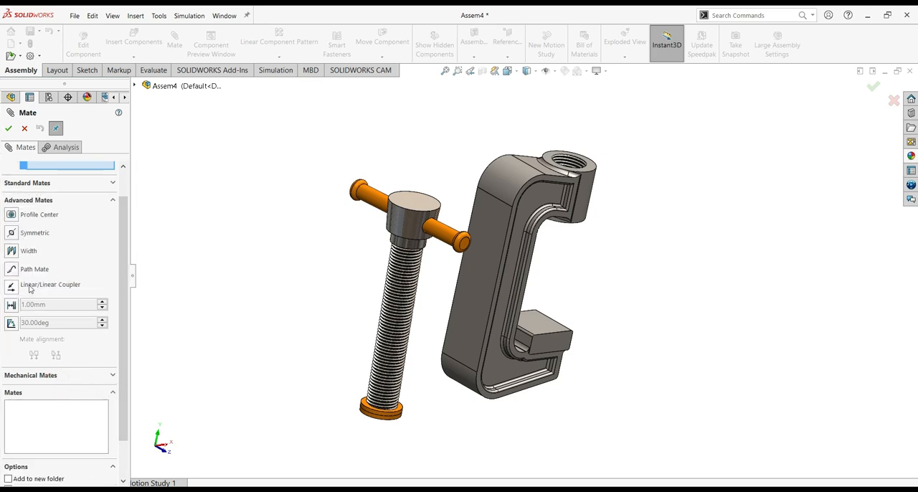
pyautogui.click(33, 233)
pyautogui.moveTo(250, 275); pyautogui.dragTo(344, 335, button='middle')
pyautogui.scroll(1, 128, 272)
pyautogui.click(86, 224)
pyautogui.click(496, 261)
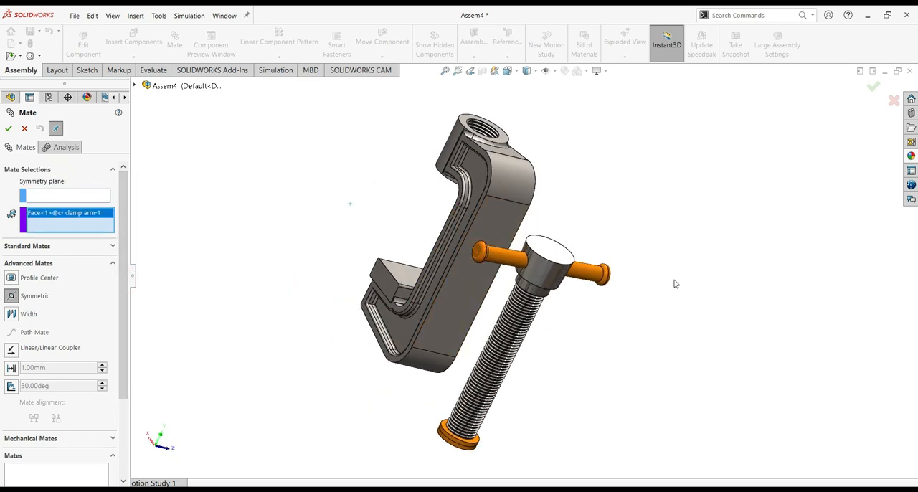
# Add the clamp arm's opposite end face to the symmetric mate, dropping the mistakenly picked C-CLAMP face
pyautogui.moveTo(676, 299); pyautogui.dragTo(371, 262, button='middle')
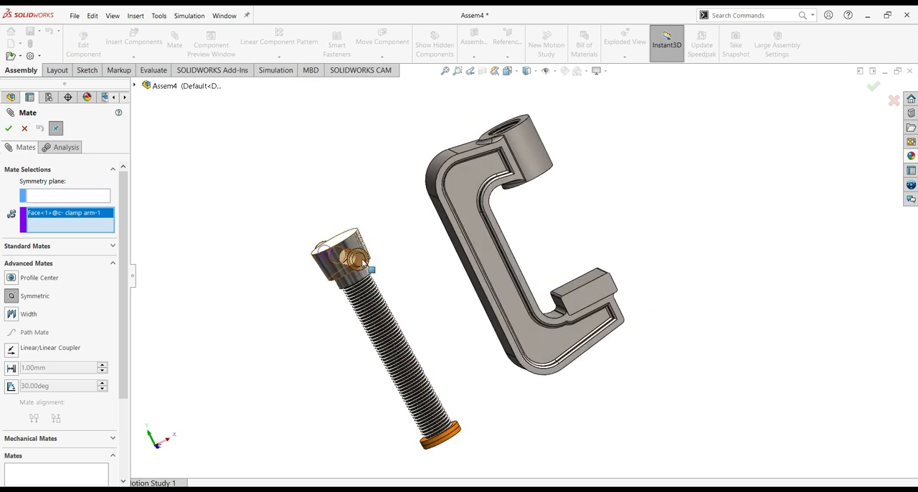
pyautogui.click(362, 259)
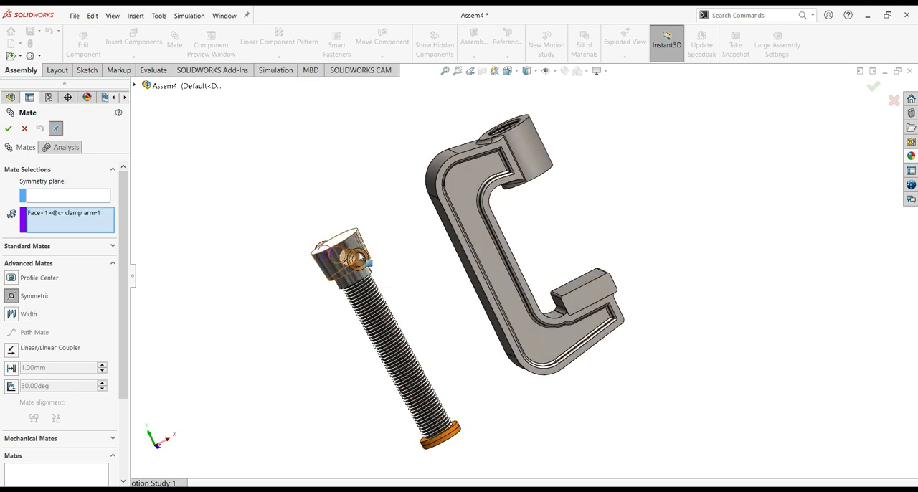
pyautogui.moveTo(262, 316); pyautogui.dragTo(306, 263, button='middle')
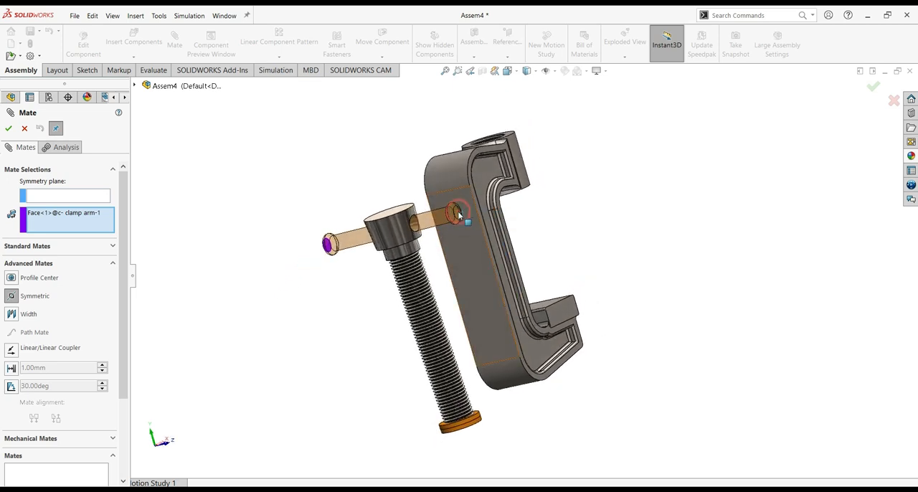
pyautogui.click(461, 218)
pyautogui.moveTo(617, 233); pyautogui.dragTo(574, 259, button='middle')
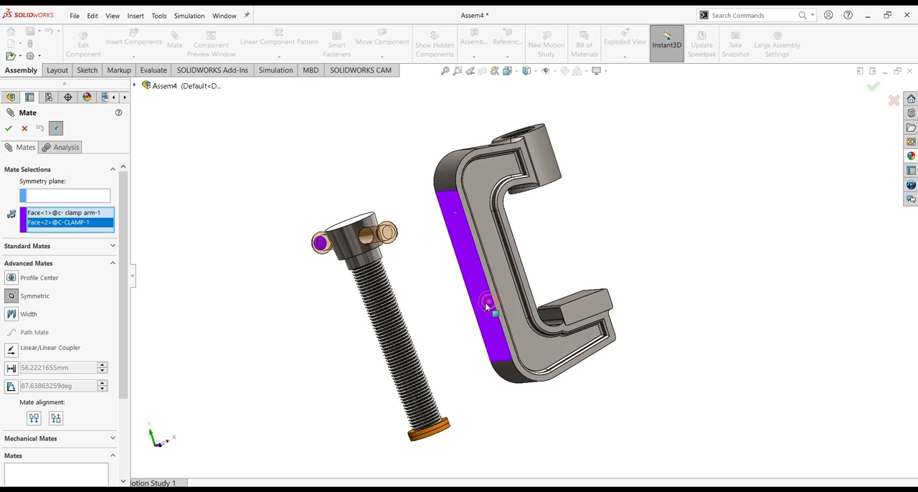
pyautogui.click(486, 307)
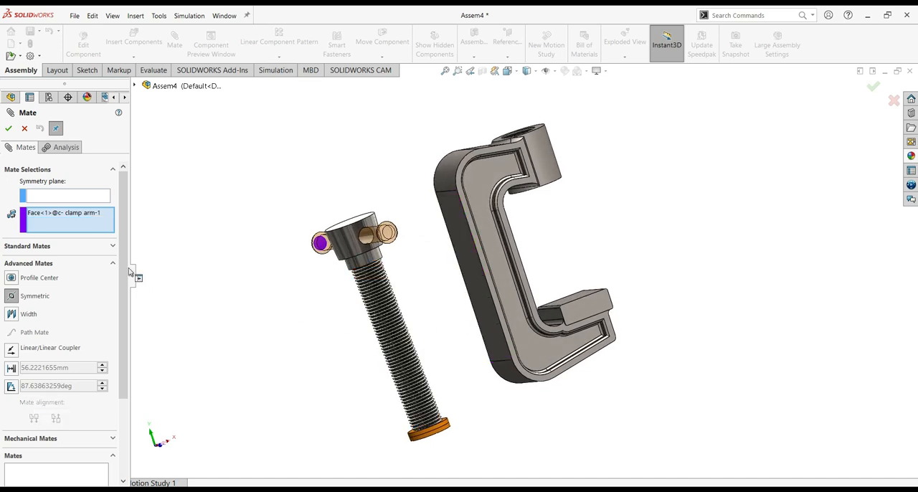
pyautogui.click(388, 233)
pyautogui.moveTo(228, 273); pyautogui.dragTo(272, 240, button='middle')
# Use the clamp bolt's Right Plane as the symmetry plane and accept the symmetric mate centring the arm
pyautogui.click(86, 198)
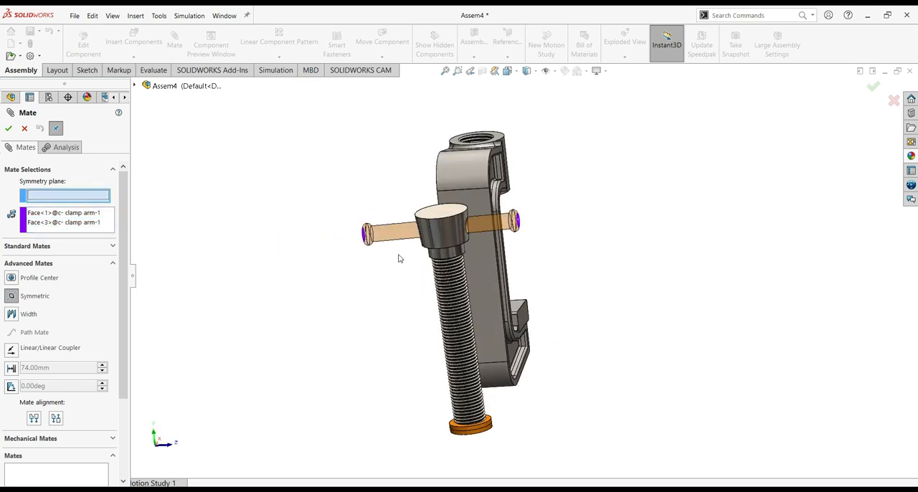
pyautogui.click(134, 85)
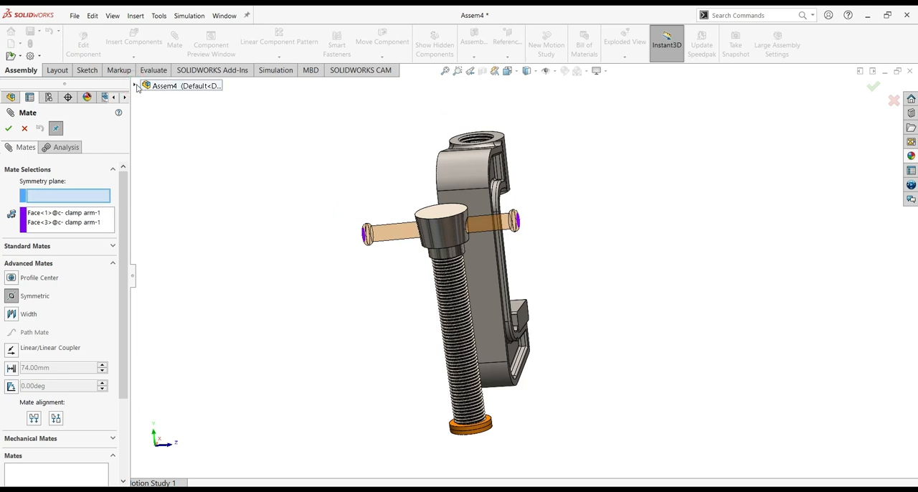
pyautogui.click(135, 85)
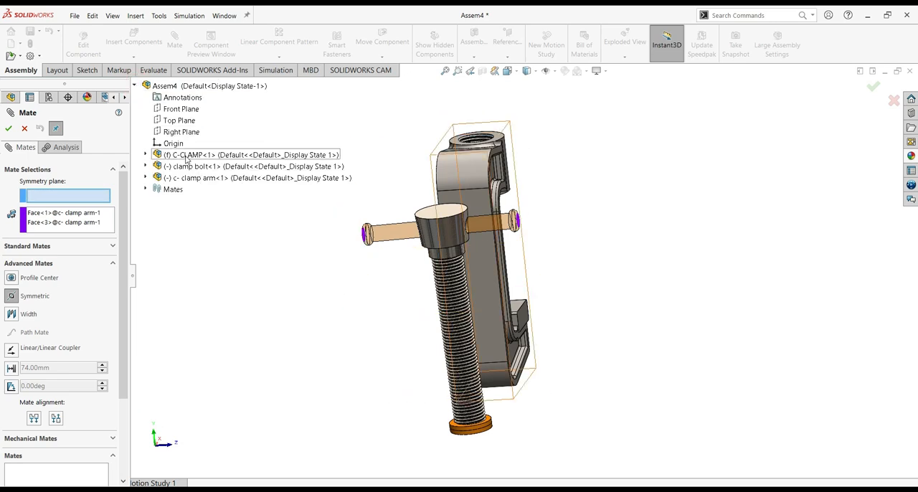
pyautogui.click(144, 166)
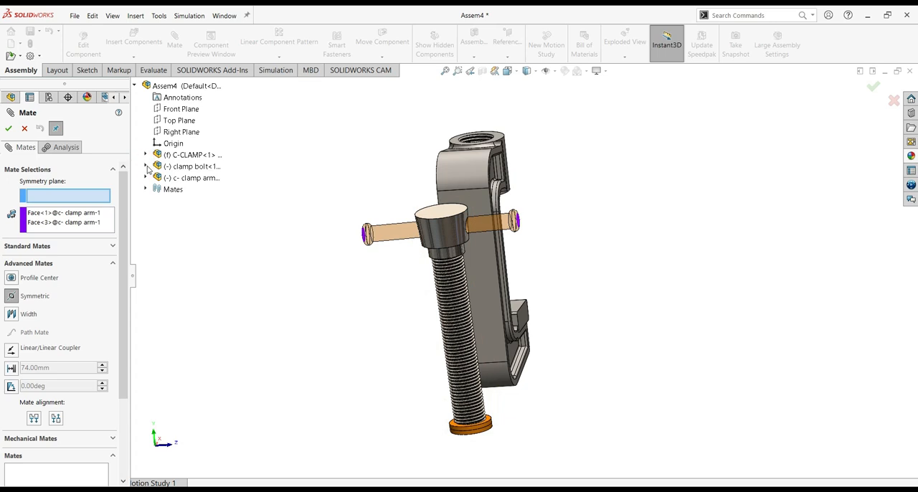
pyautogui.click(145, 166)
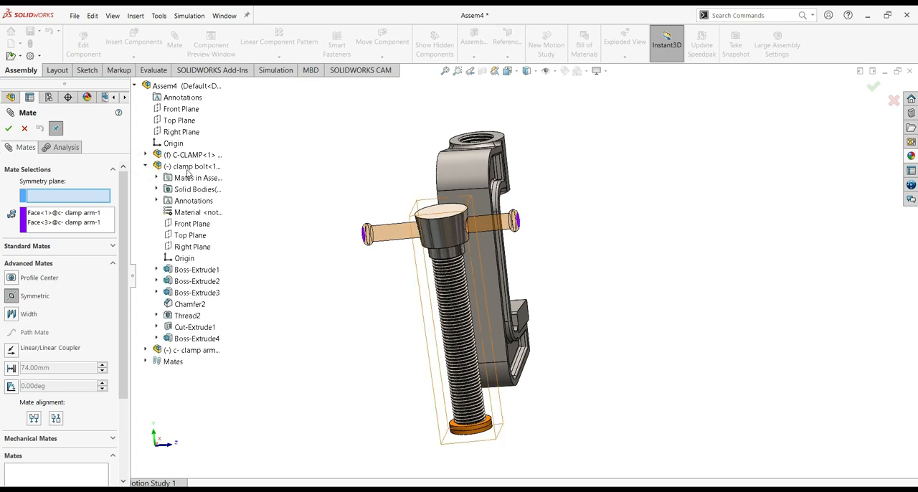
pyautogui.click(204, 246)
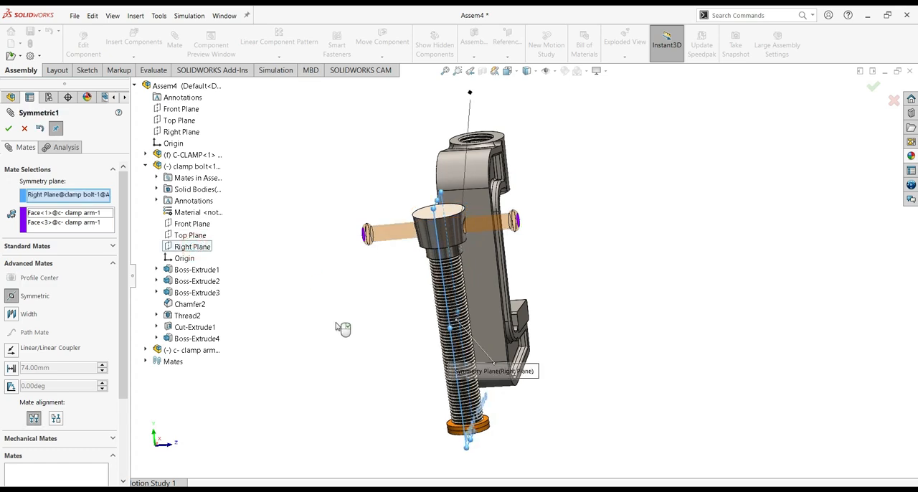
pyautogui.click(9, 129)
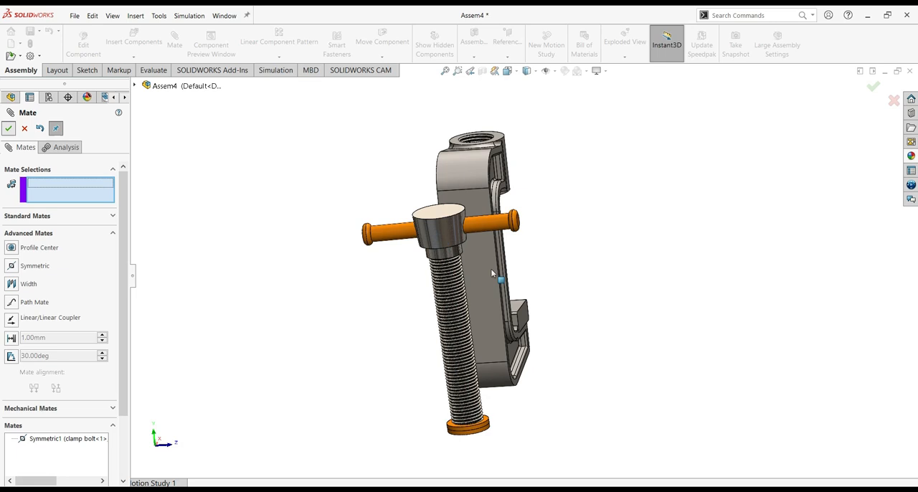
pyautogui.moveTo(615, 255); pyautogui.dragTo(584, 268, button='middle')
pyautogui.moveTo(602, 315); pyautogui.dragTo(519, 225, button='middle')
pyautogui.moveTo(519, 225); pyautogui.dragTo(387, 212)
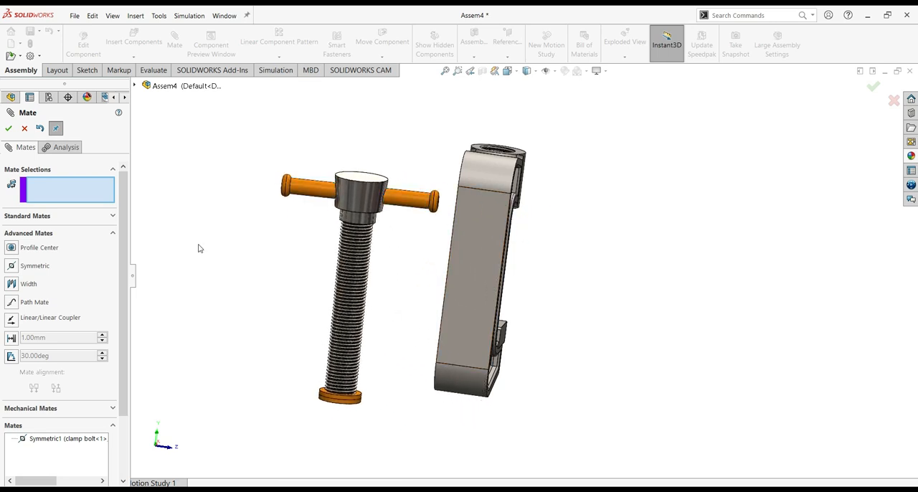
pyautogui.click(8, 129)
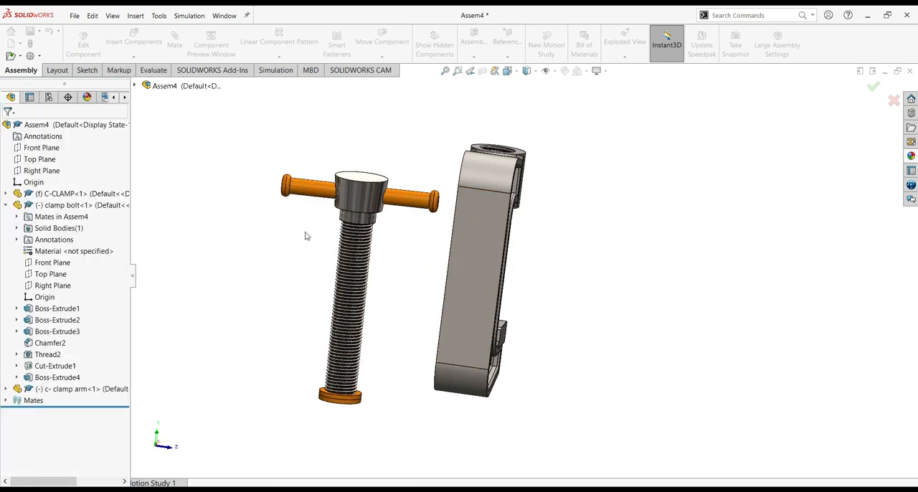
# Add a concentric mate between the clamp bolt's cylindrical neck below the head and the C-CLAMP's round boss
pyautogui.moveTo(602, 296); pyautogui.dragTo(537, 300, button='middle')
pyautogui.click(174, 44)
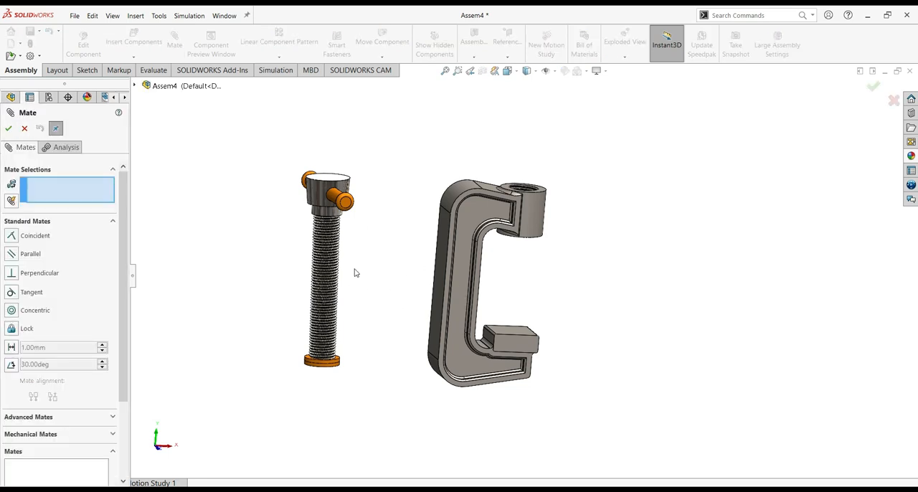
pyautogui.scroll(-2, 376, 278)
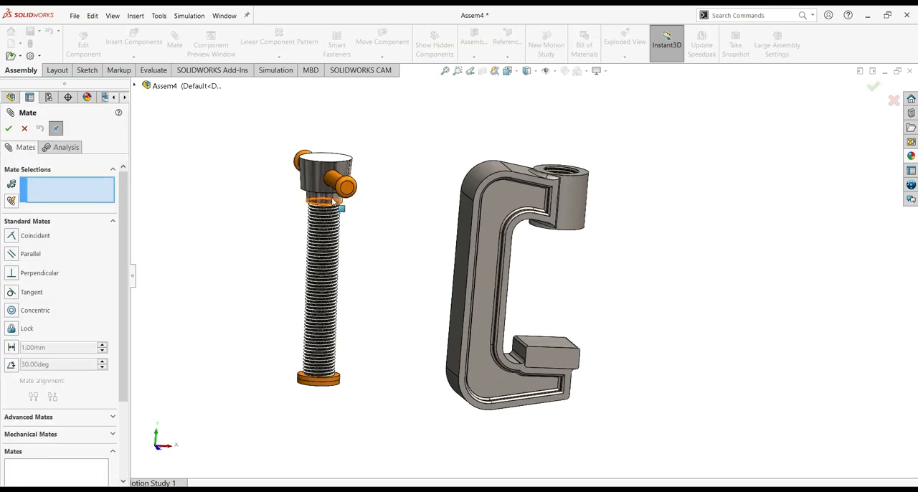
pyautogui.click(334, 203)
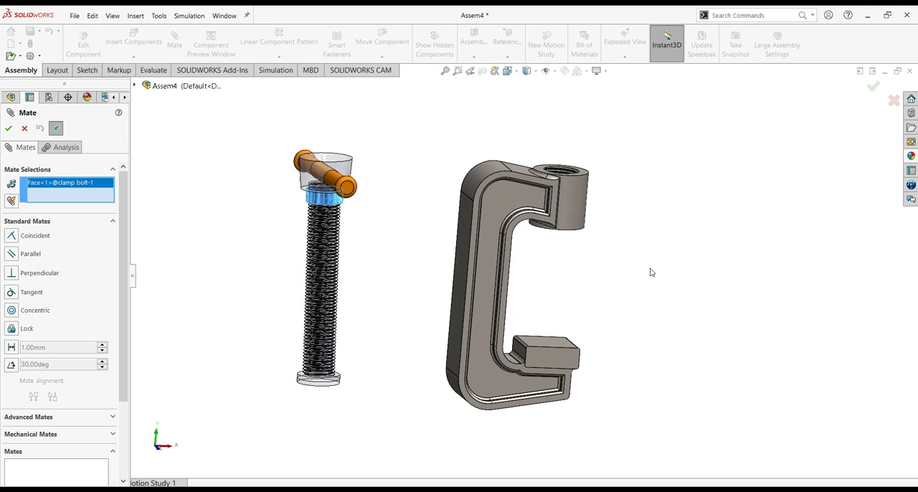
pyautogui.click(590, 211)
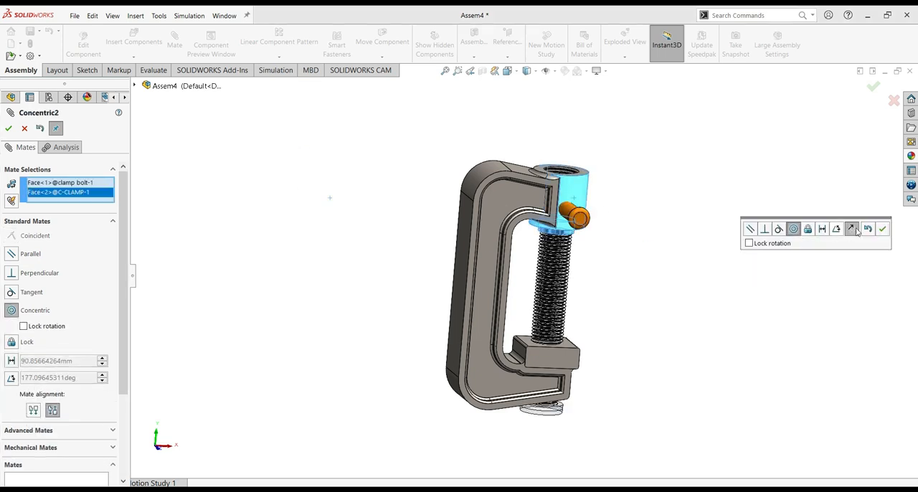
pyautogui.click(881, 228)
# Raise the clamp bolt through the C-CLAMP's boss until its head sits above it, and turn the arm crosswise
pyautogui.moveTo(559, 281); pyautogui.dragTo(560, 185)
pyautogui.moveTo(725, 282); pyautogui.dragTo(676, 270, button='middle')
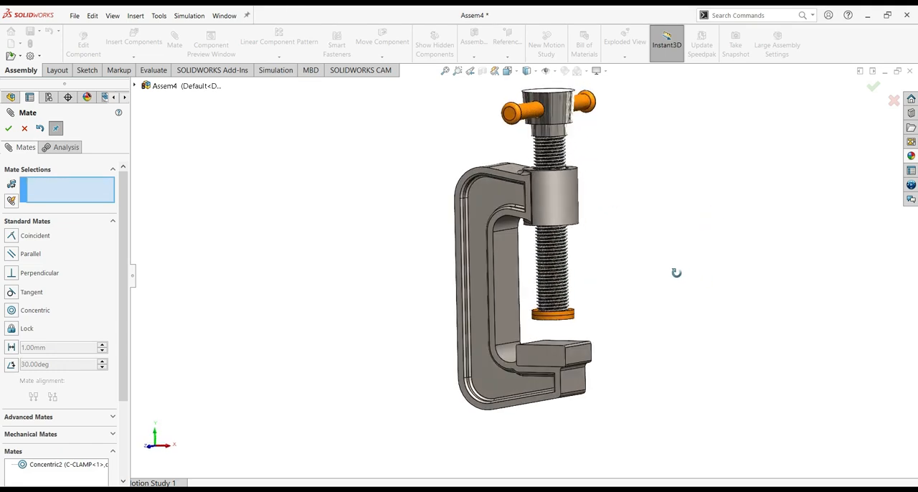
pyautogui.moveTo(557, 289); pyautogui.dragTo(672, 172)
pyautogui.moveTo(590, 127); pyautogui.dragTo(709, 158)
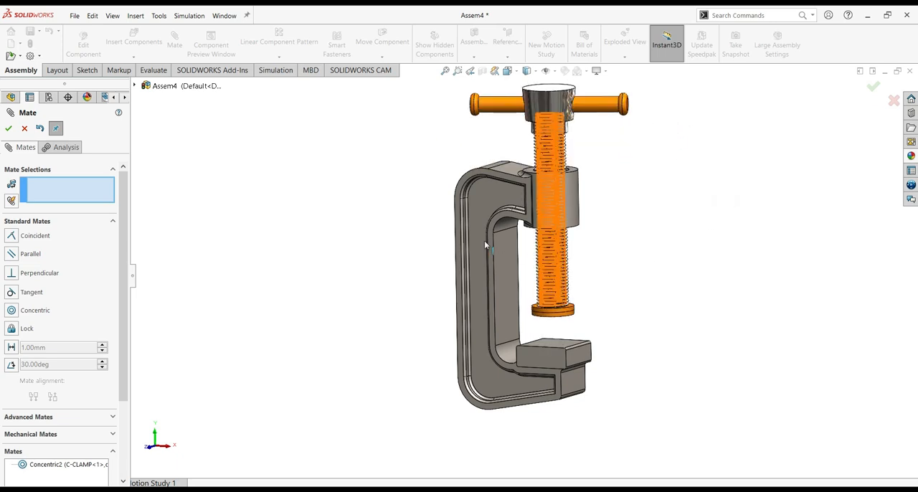
pyautogui.keyDown('ctrl'); pyautogui.moveTo(720, 282); pyautogui.dragTo(652, 331, button='middle'); pyautogui.keyUp('ctrl')
pyautogui.moveTo(652, 331); pyautogui.dragTo(617, 299, button='middle')
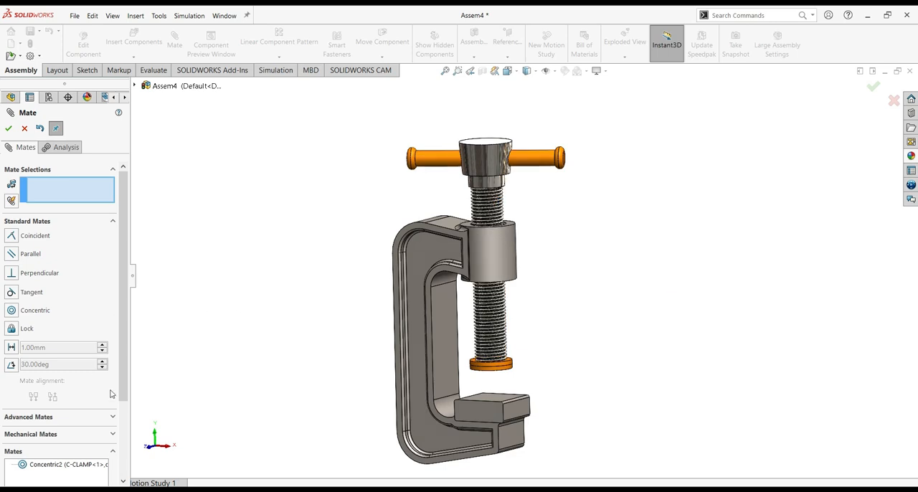
# Set up a Screw mate between the clamp bolt's neck face and the C-CLAMP's boss with 2 revolutions/mm
pyautogui.click(51, 435)
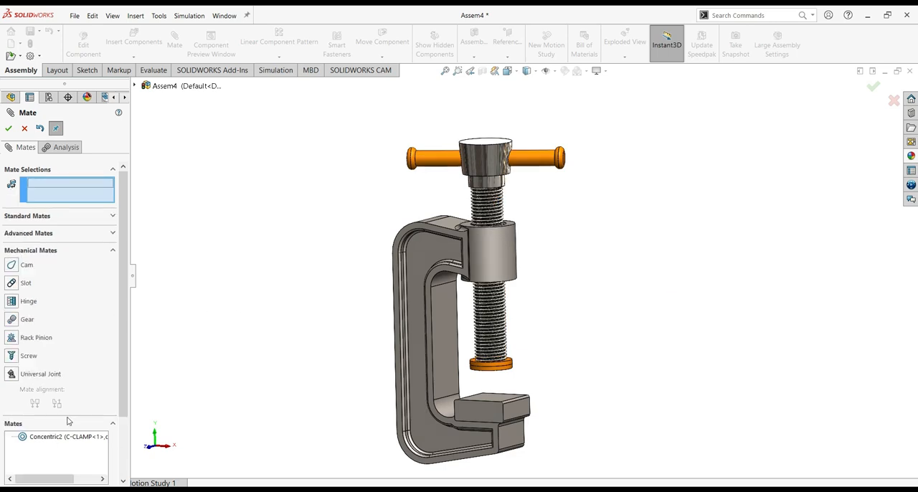
pyautogui.click(12, 355)
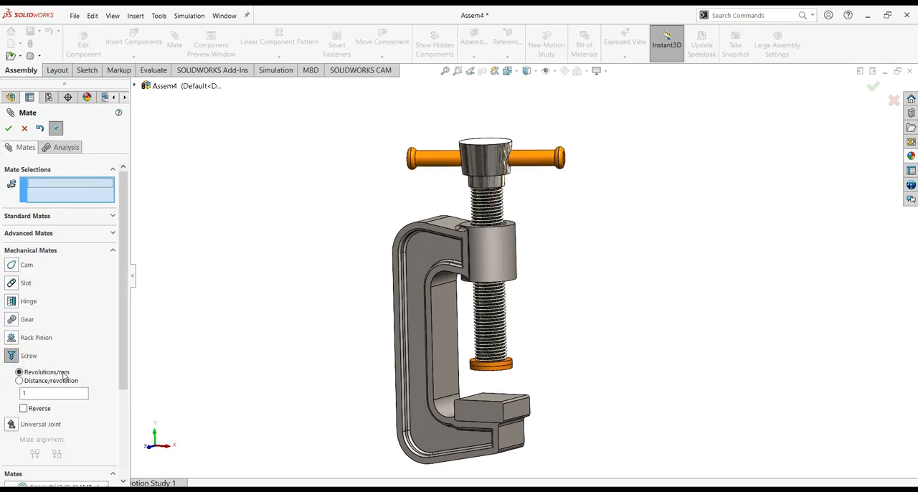
pyautogui.click(41, 393)
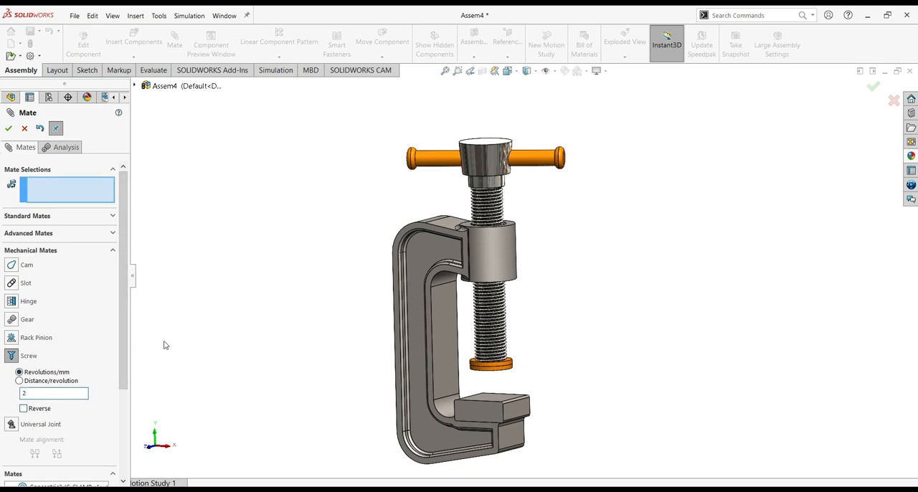
pyautogui.click(493, 183)
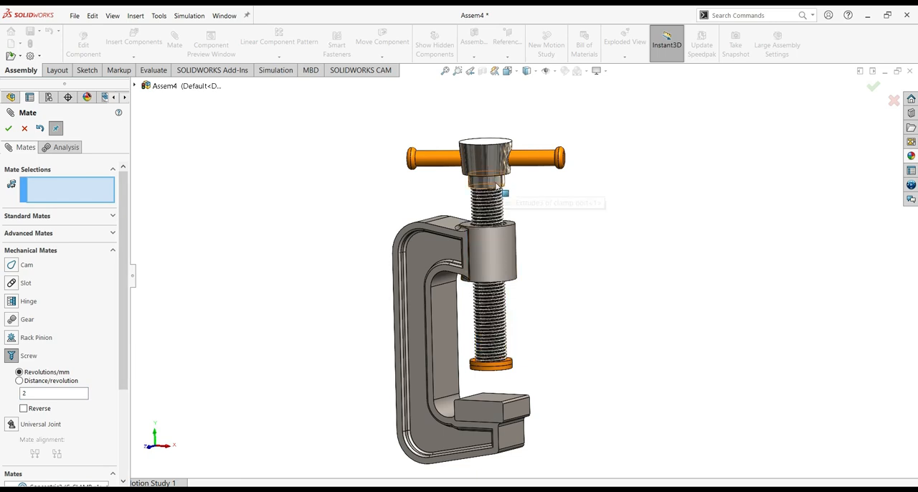
pyautogui.click(502, 251)
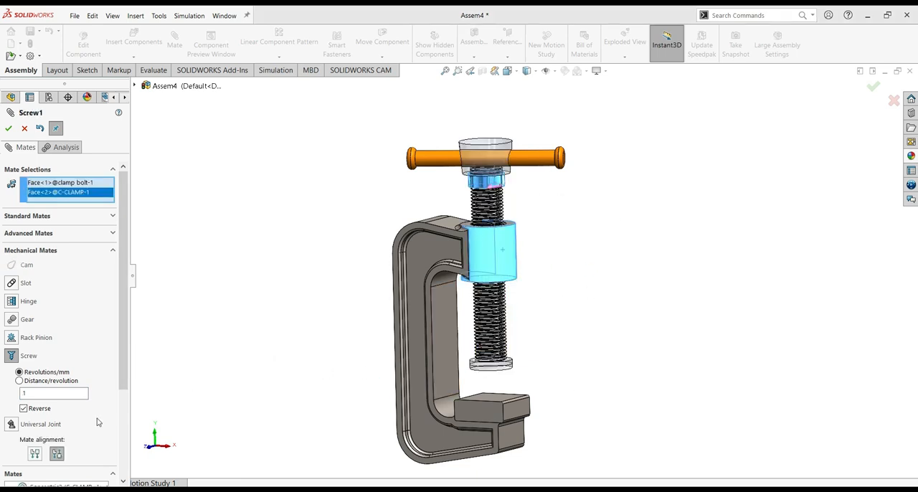
pyautogui.click(47, 395)
# Try the aligned orientation for the screw mate, restore the anti-aligned one, and accept the mate
pyautogui.click(36, 454)
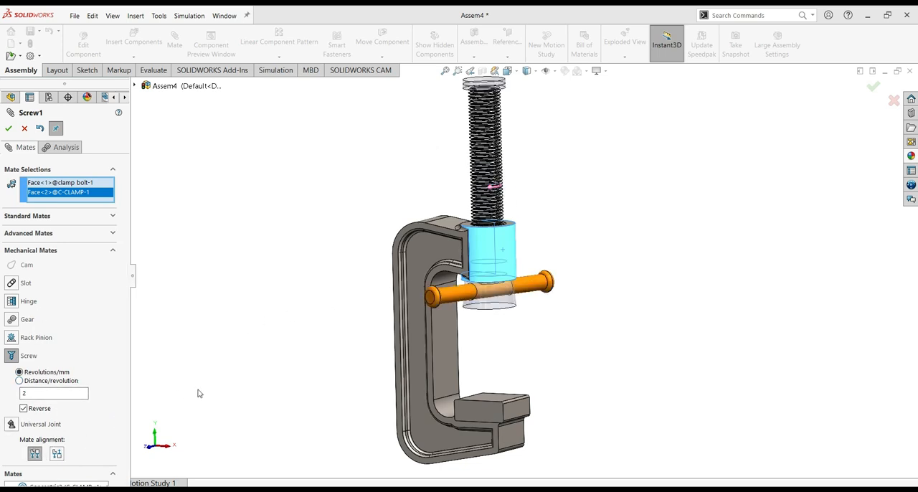
pyautogui.click(530, 269)
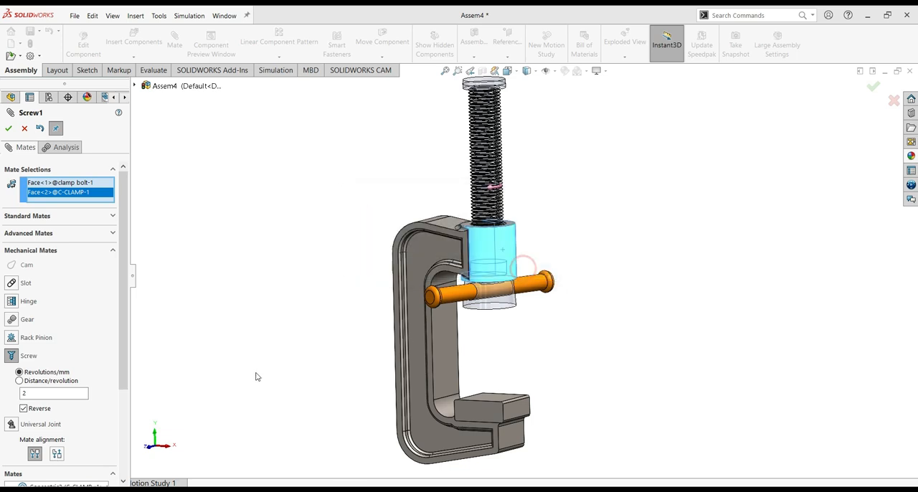
pyautogui.click(57, 453)
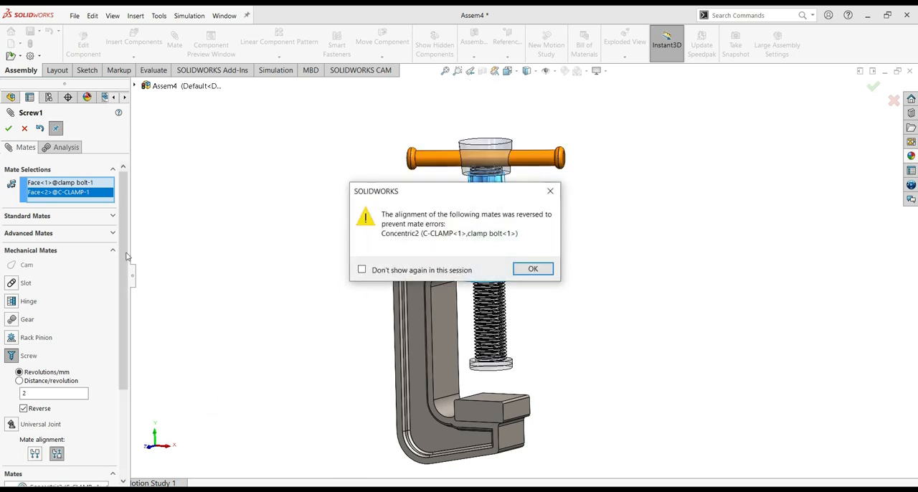
pyautogui.click(533, 269)
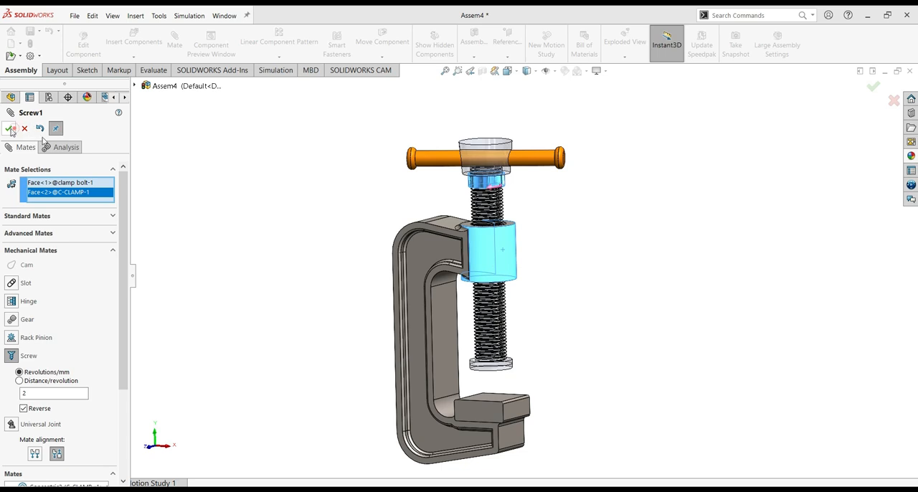
pyautogui.click(9, 128)
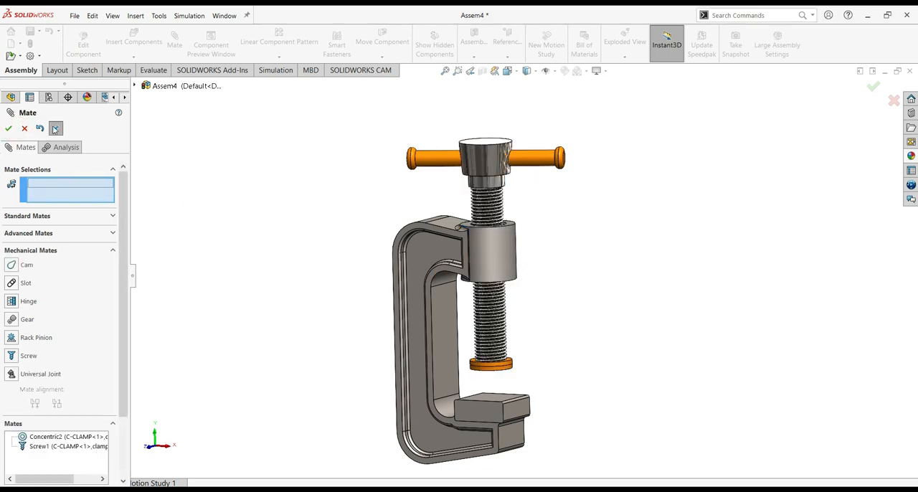
# Finish mating and turn the arm to test how the screw mate moves the clamp bolt through the boss
pyautogui.click(10, 129)
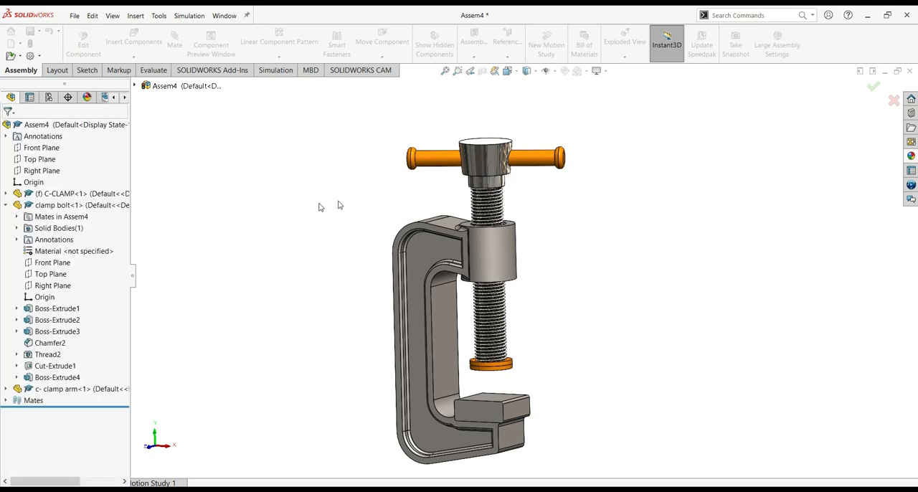
pyautogui.click(528, 163)
pyautogui.moveTo(420, 179); pyautogui.dragTo(624, 229)
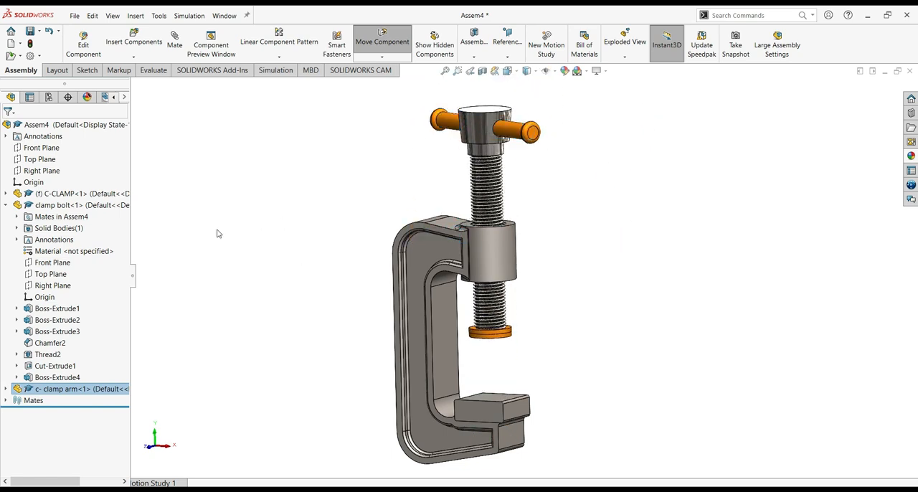
# Set up an advanced distance limit mate between the top face of the C-CLAMP's lower jaw and the clamp bolt's bottom end face
pyautogui.click(174, 41)
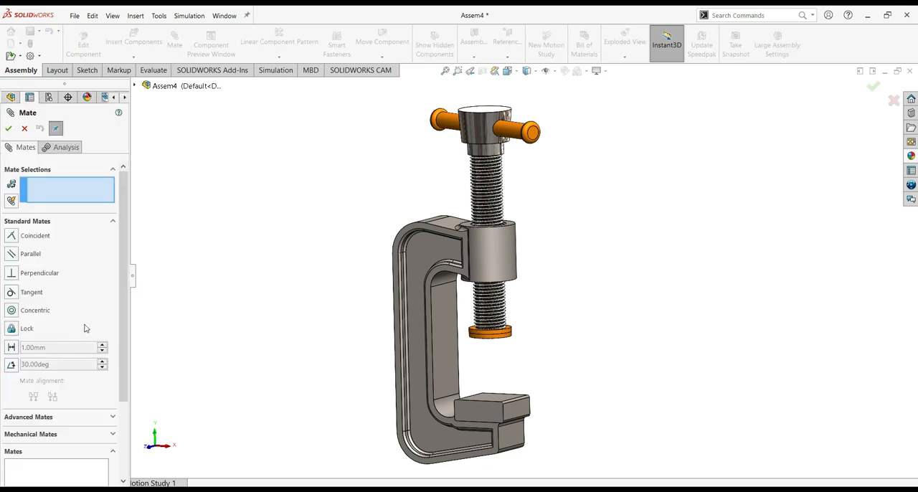
pyautogui.click(27, 417)
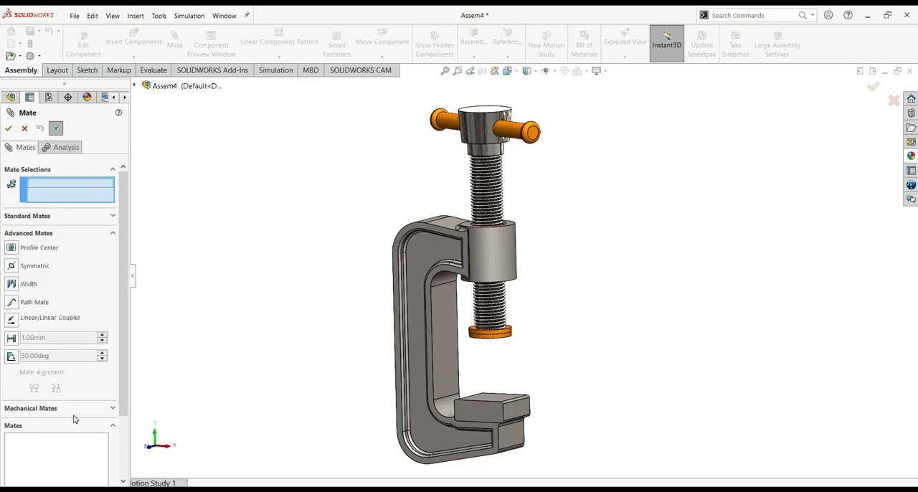
pyautogui.click(12, 337)
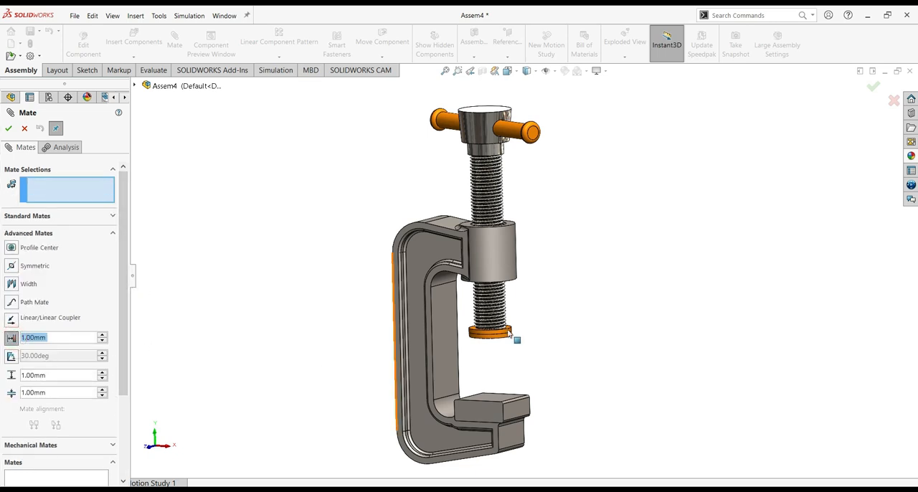
pyautogui.moveTo(554, 313); pyautogui.dragTo(555, 387, button='middle')
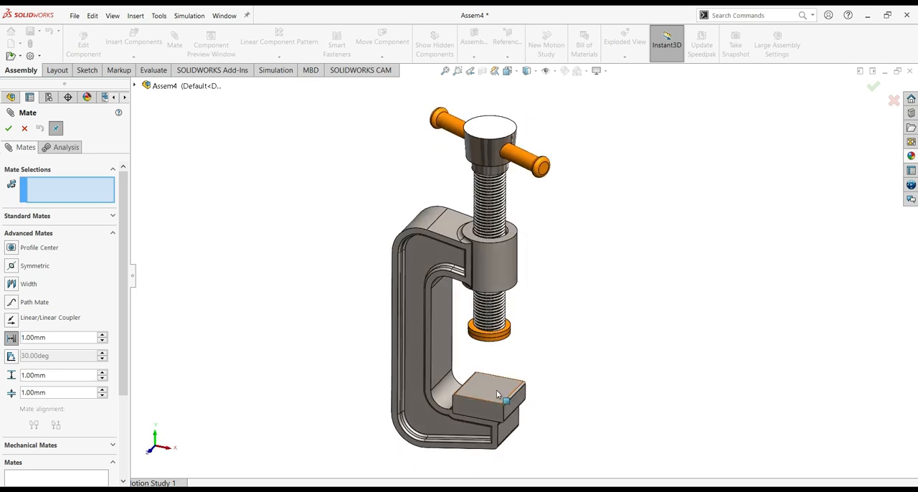
pyautogui.click(625, 374)
pyautogui.moveTo(625, 360); pyautogui.dragTo(552, 313, button='middle')
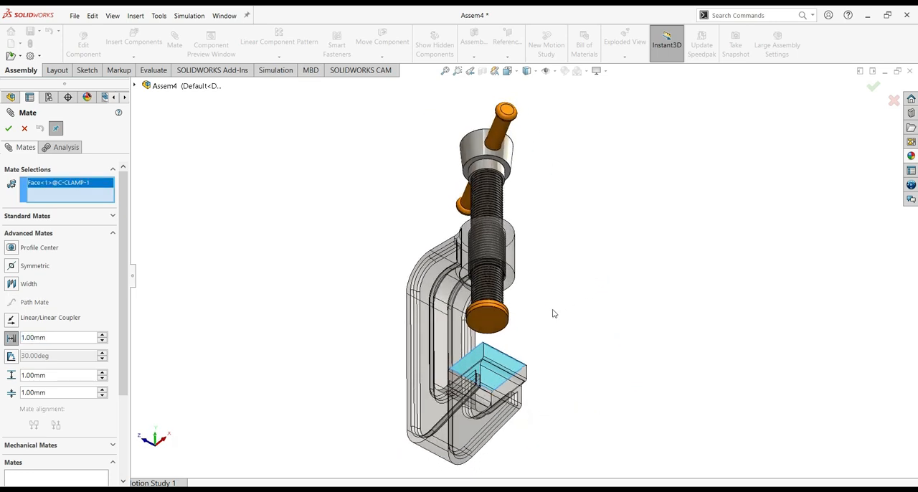
pyautogui.click(495, 322)
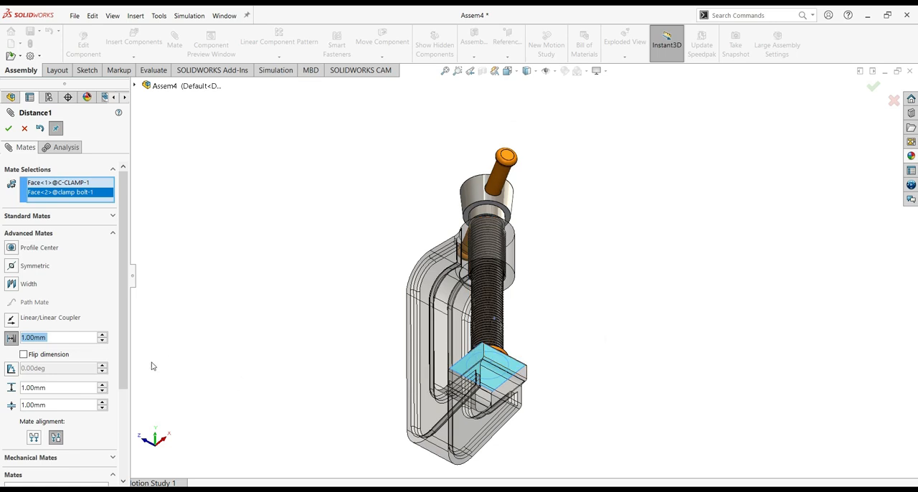
# Set the limit mate's distance and maximum to 50 mm and its minimum to 0 mm, accept it and finish mating
pyautogui.write('50')
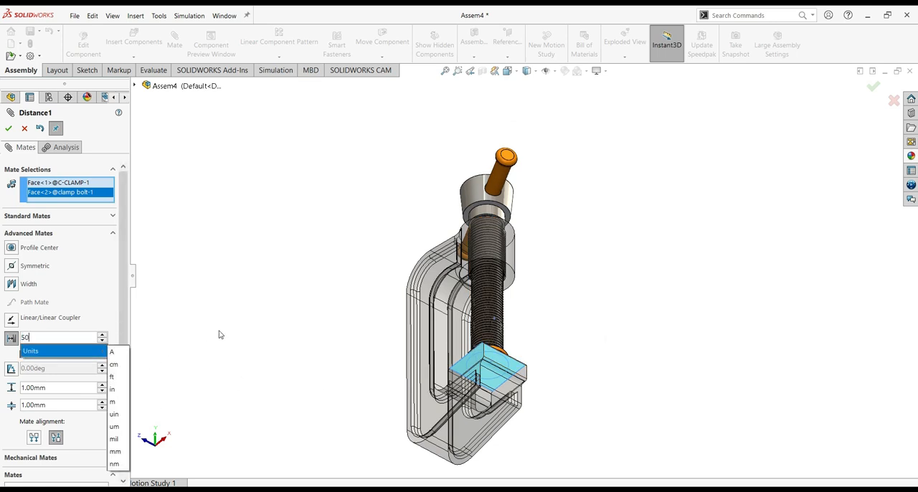
pyautogui.press('Return')
pyautogui.moveTo(726, 277); pyautogui.dragTo(618, 375, button='middle')
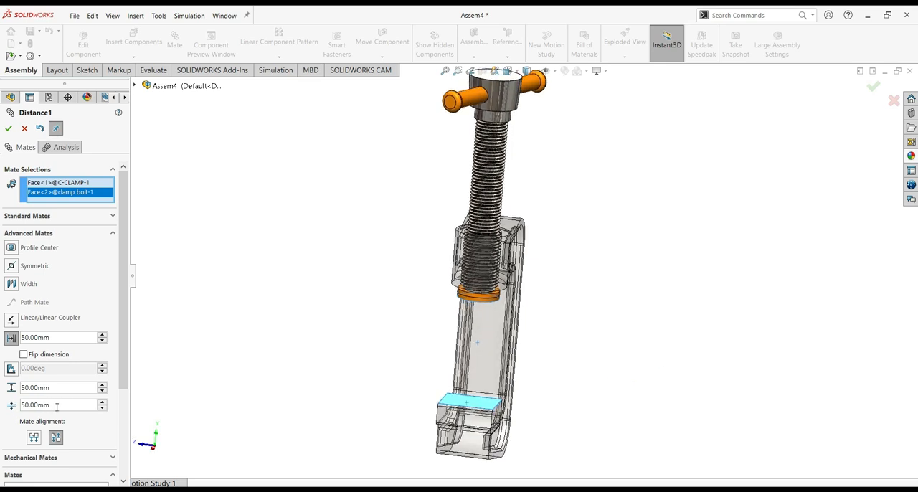
pyautogui.write('0')
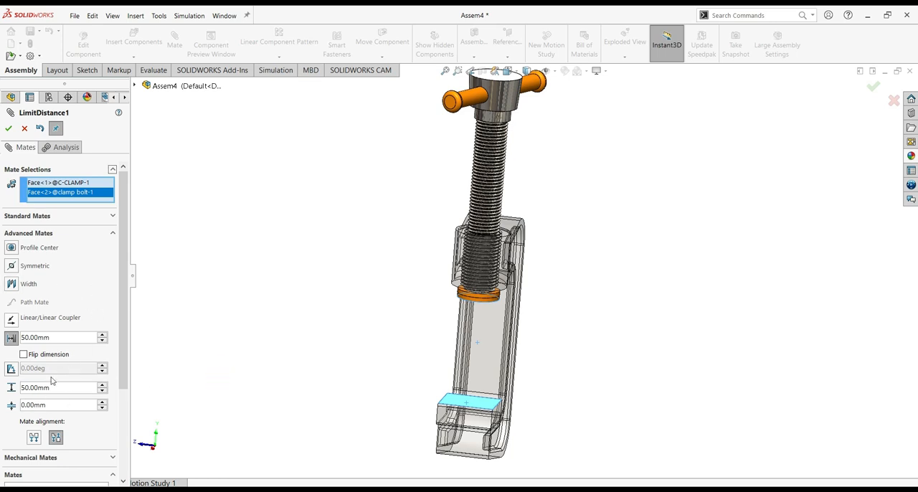
pyautogui.click(9, 127)
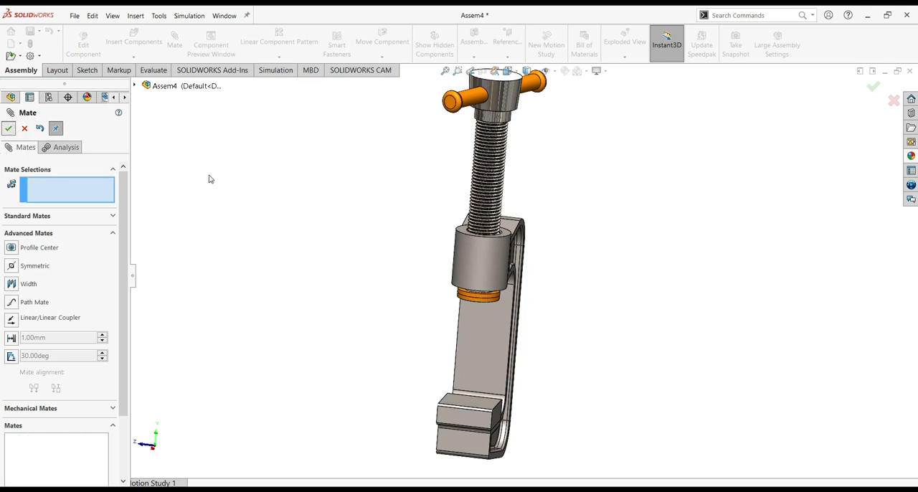
pyautogui.press('Escape')
# Turn the clamp arm to test the bolt's travel within the distance limits
pyautogui.moveTo(311, 225); pyautogui.dragTo(397, 268, button='middle')
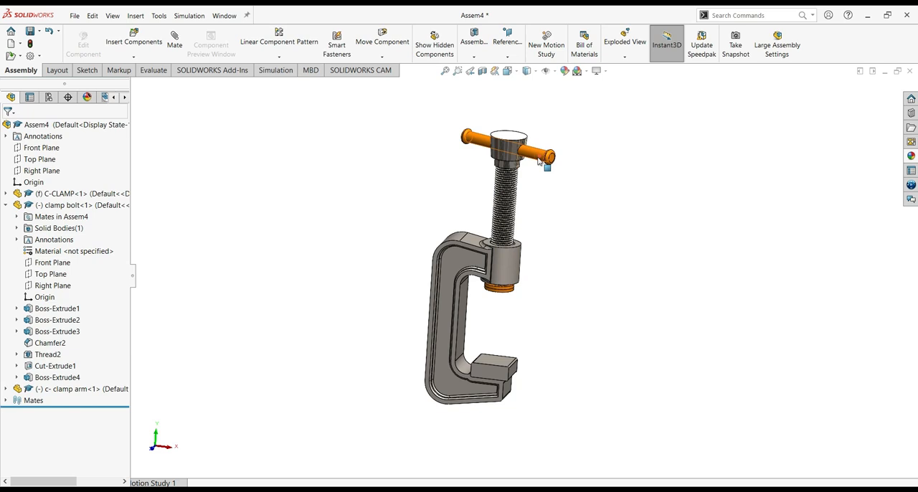
pyautogui.moveTo(415, 179); pyautogui.dragTo(325, 187)
pyautogui.moveTo(222, 231); pyautogui.dragTo(173, 246)
pyautogui.moveTo(334, 239); pyautogui.dragTo(524, 208)
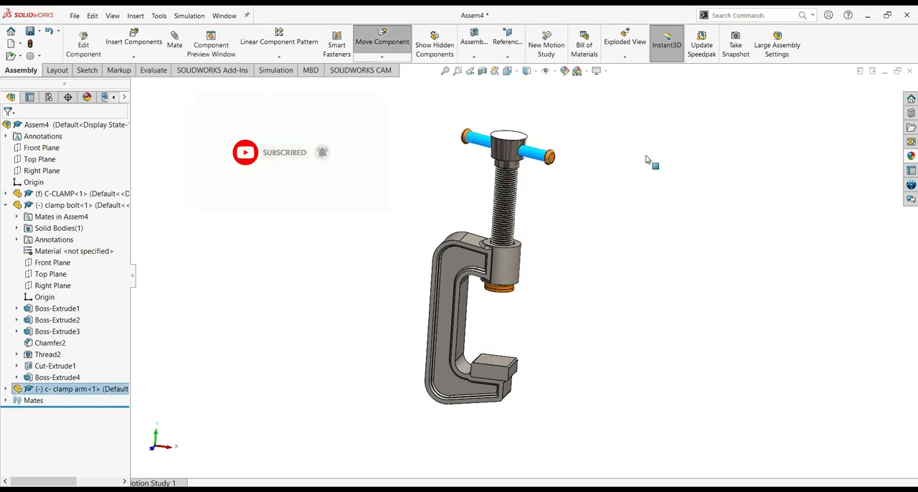